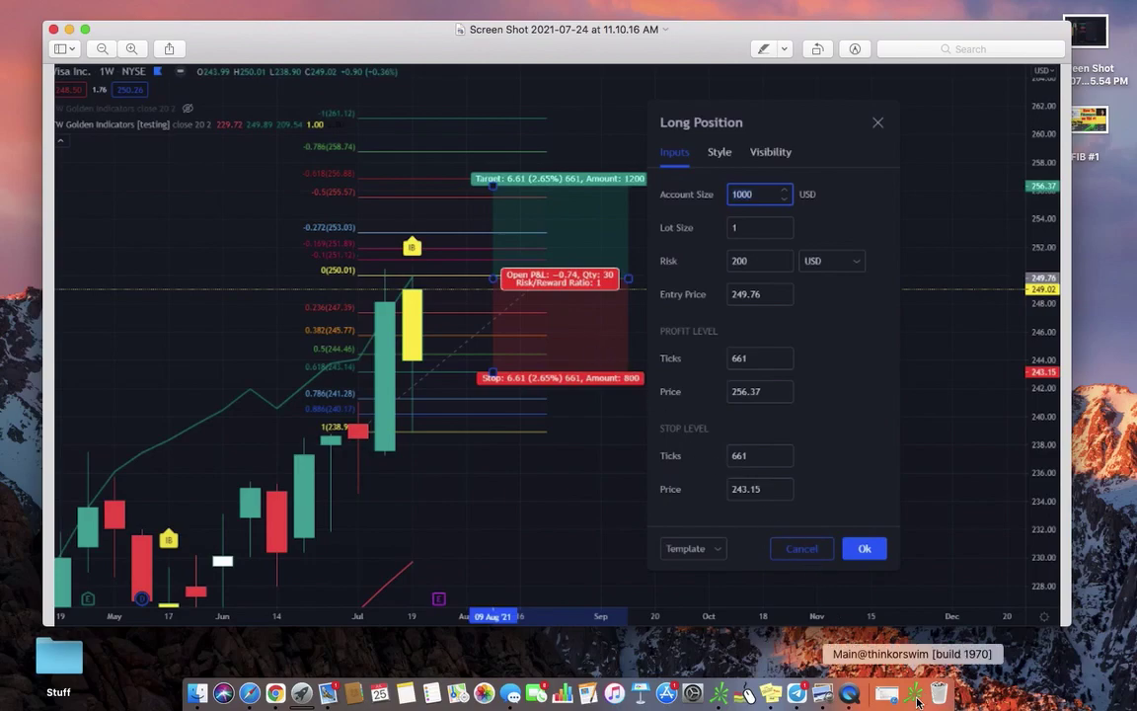
{"action": "left_click", "coordinate": [887, 695]}
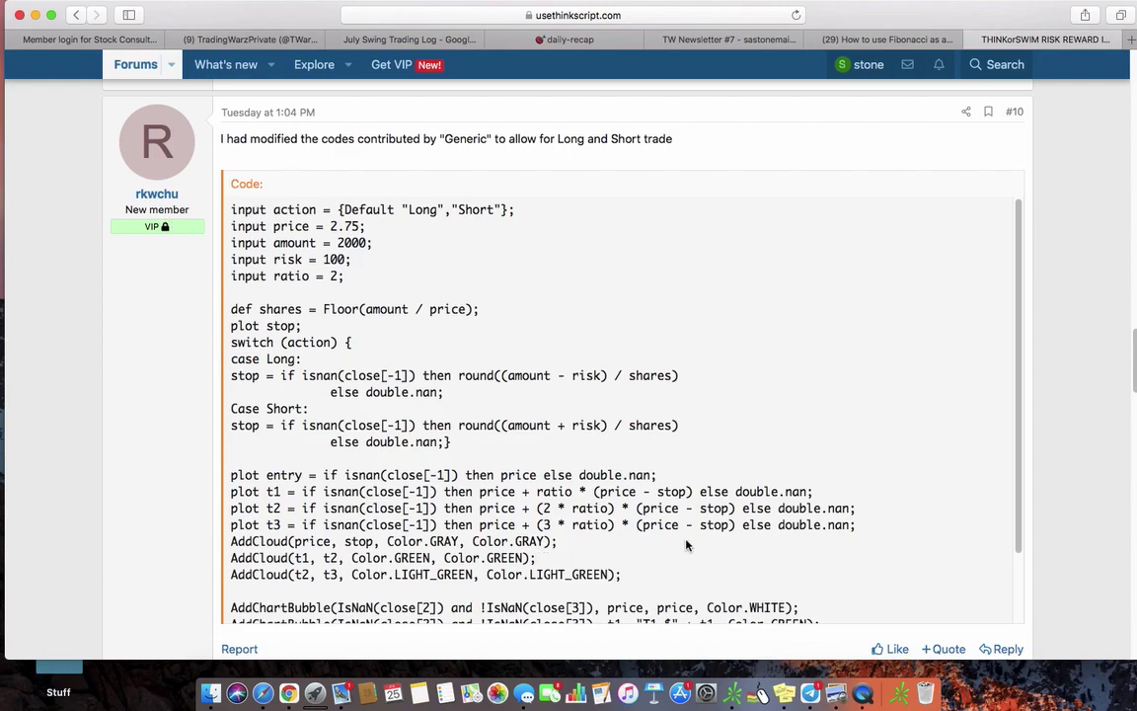
{"action": "left_click", "coordinate": [37, 15]}
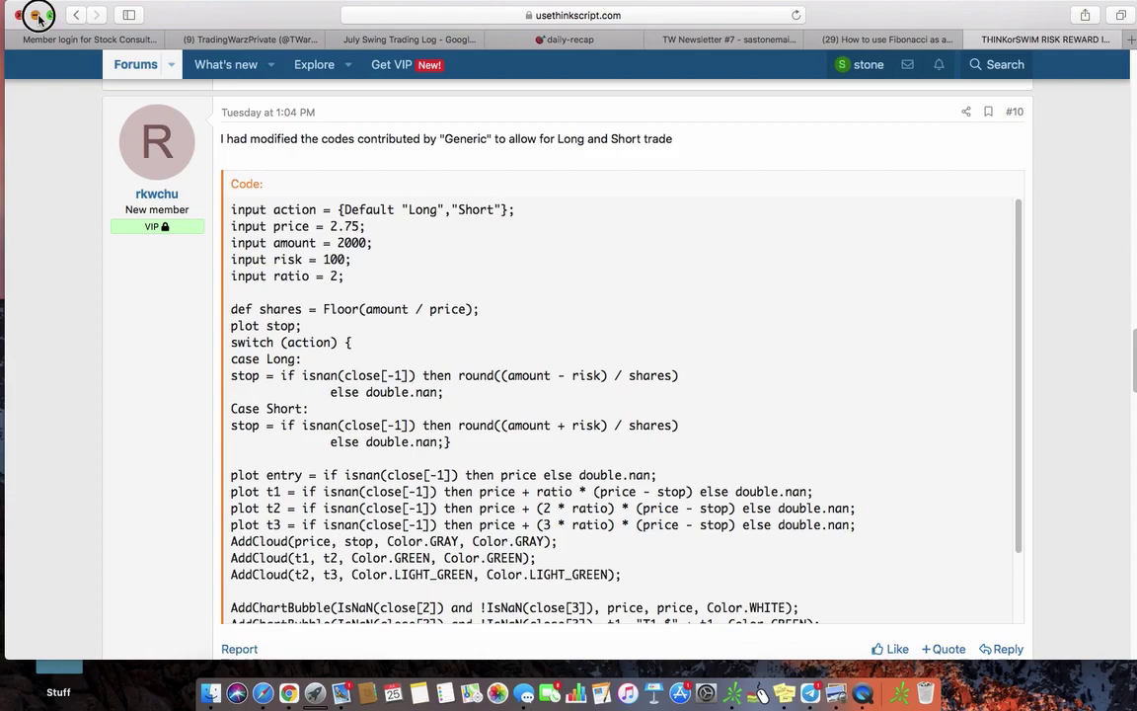
Replace the 420 call option on the thinkorswim chart with ROKU stock.
{"action": "left_click", "coordinate": [731, 694]}
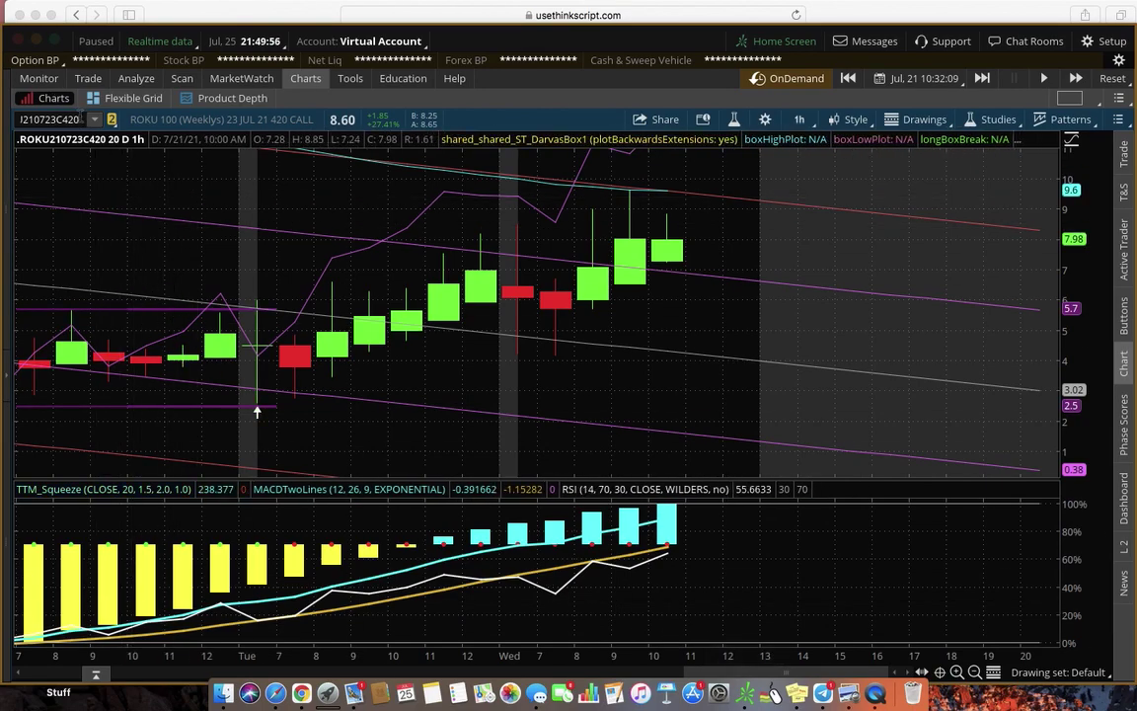
{"action": "left_click", "coordinate": [79, 118]}
{"action": "type", "text": "RUK"}
{"action": "key", "text": "BackSpace"}
{"action": "key", "text": "BackSpace"}
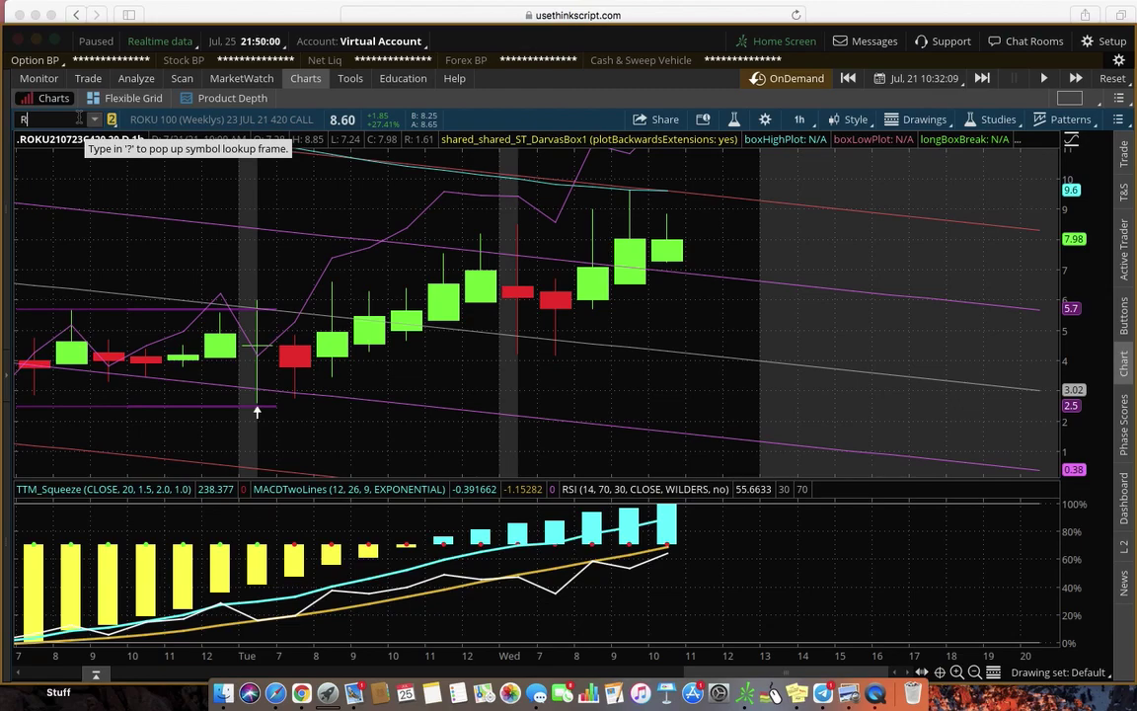
{"action": "type", "text": "OKU"}
{"action": "key", "text": "Return"}
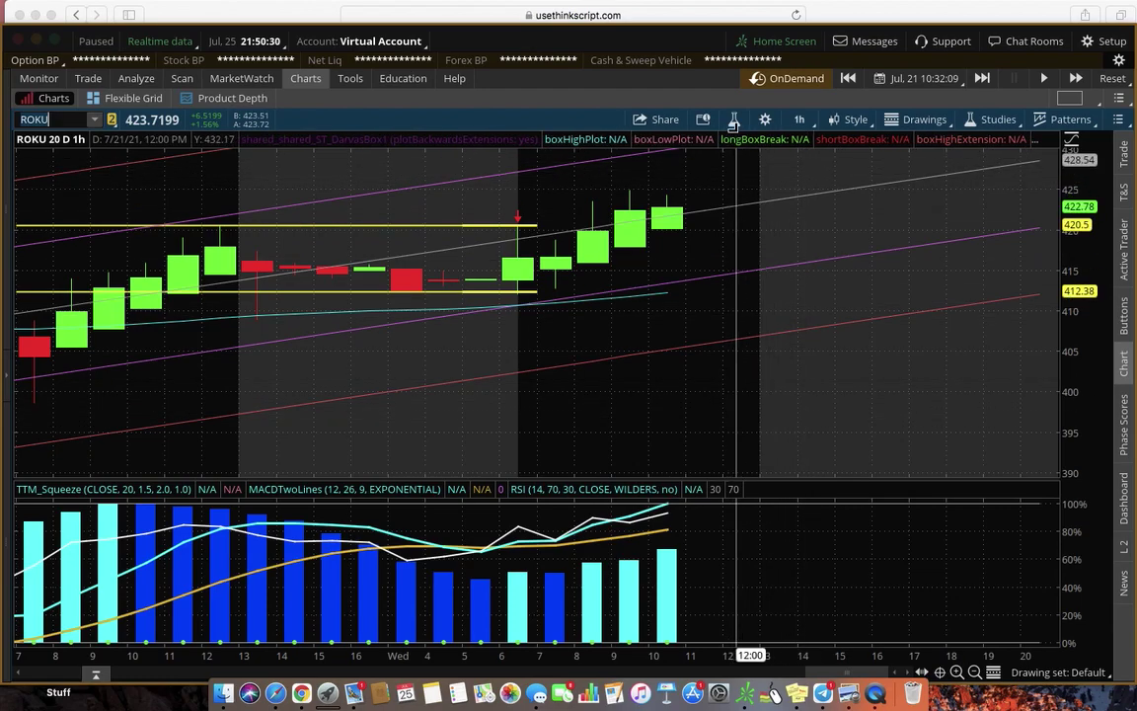
Search 'sandra', add Sandra_Risk_Reward to the price studies, and open its settings.
{"action": "left_click", "coordinate": [733, 120]}
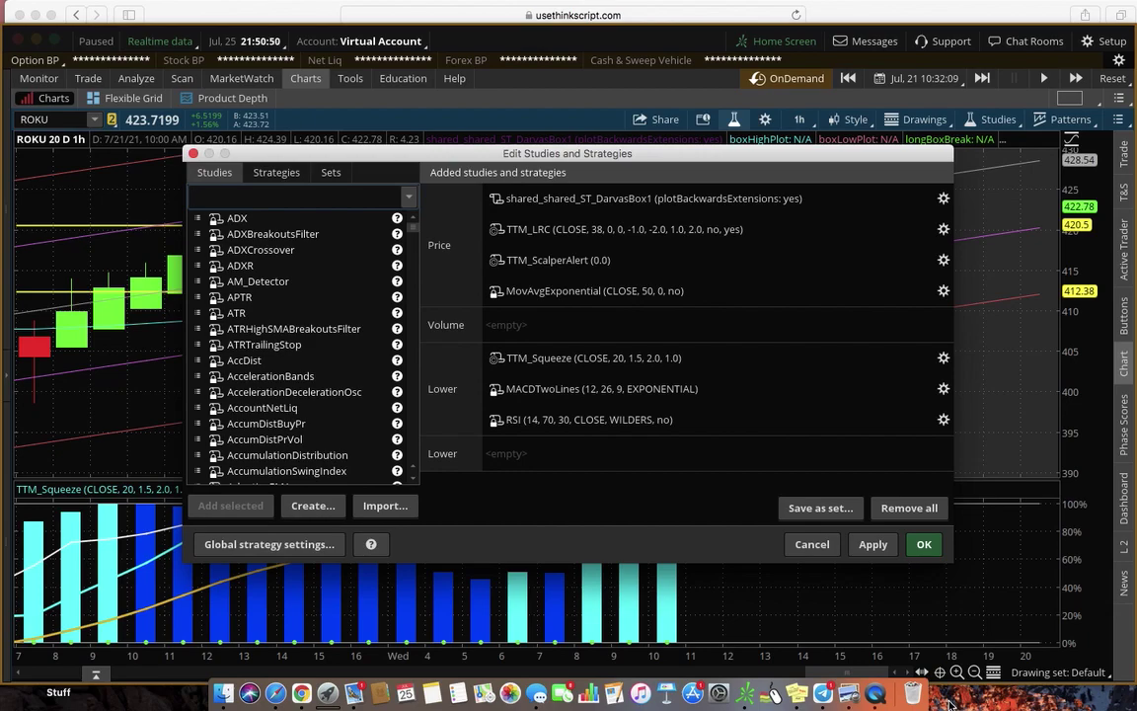
{"action": "type", "text": "user"}
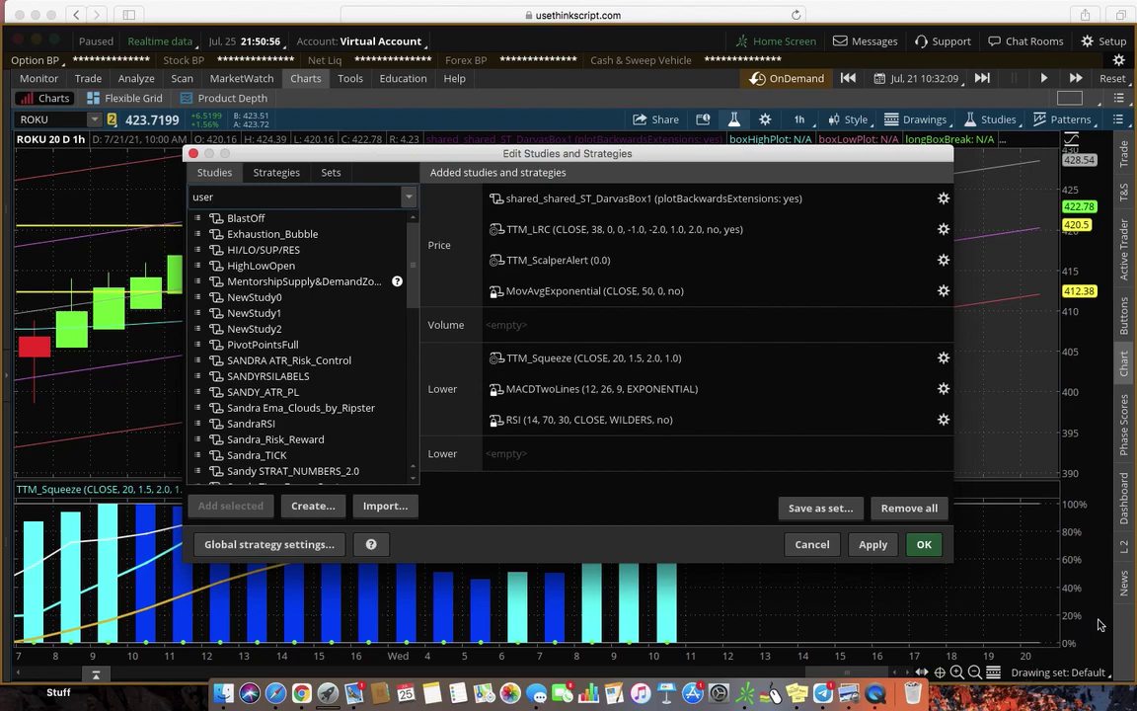
{"action": "mouse_move", "coordinate": [407, 247]}
{"action": "left_mouse_down"}
{"action": "mouse_move", "coordinate": [398, 431]}
{"action": "mouse_move", "coordinate": [406, 225]}
{"action": "left_mouse_up"}
{"action": "key", "text": "BackSpace"}
{"action": "key", "text": "BackSpace"}
{"action": "key", "text": "BackSpace"}
{"action": "key", "text": "BackSpace"}
{"action": "type", "text": "s"}
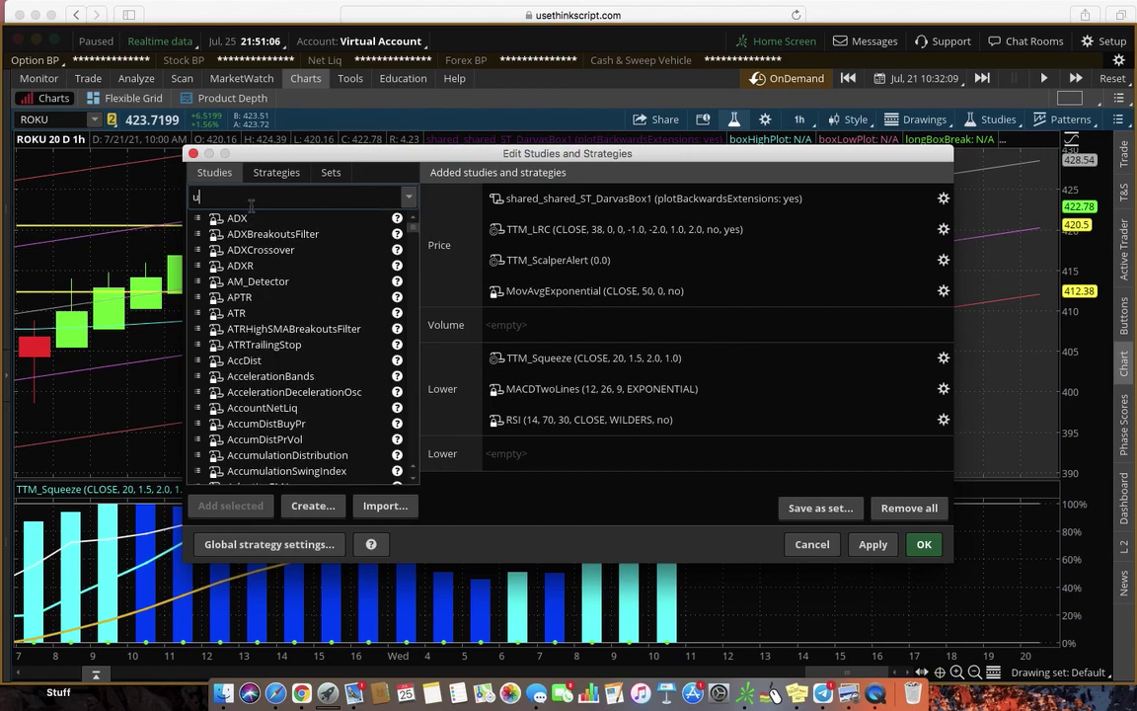
{"action": "type", "text": "andra"}
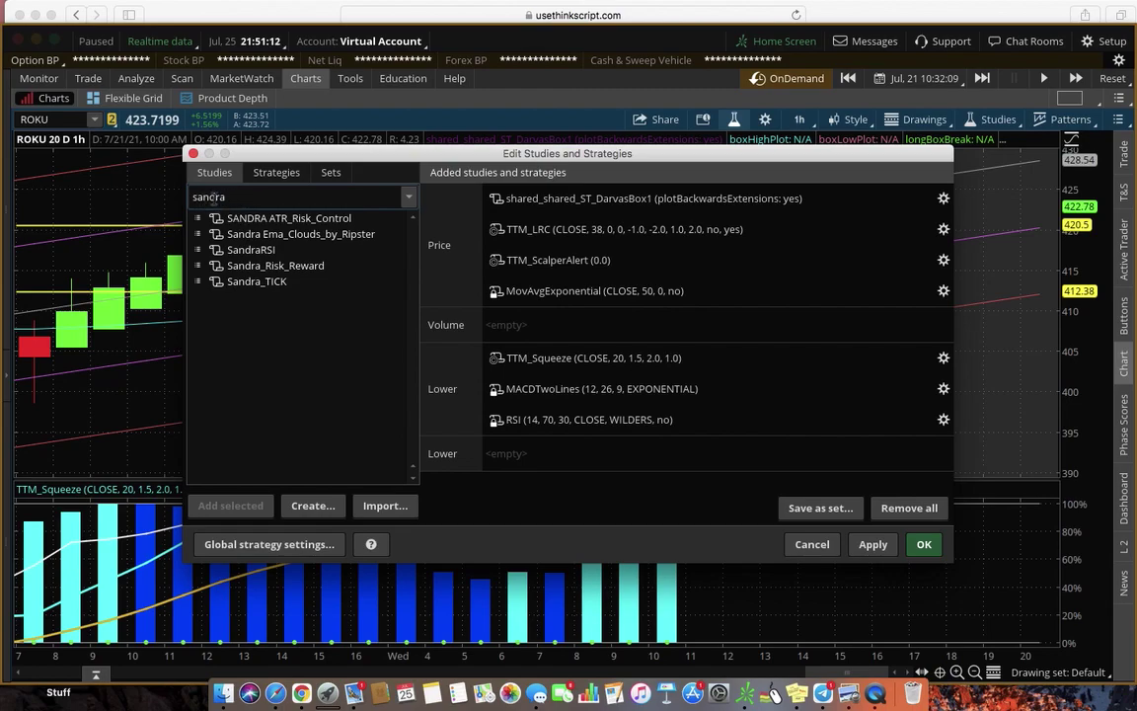
{"action": "double_click", "coordinate": [286, 266]}
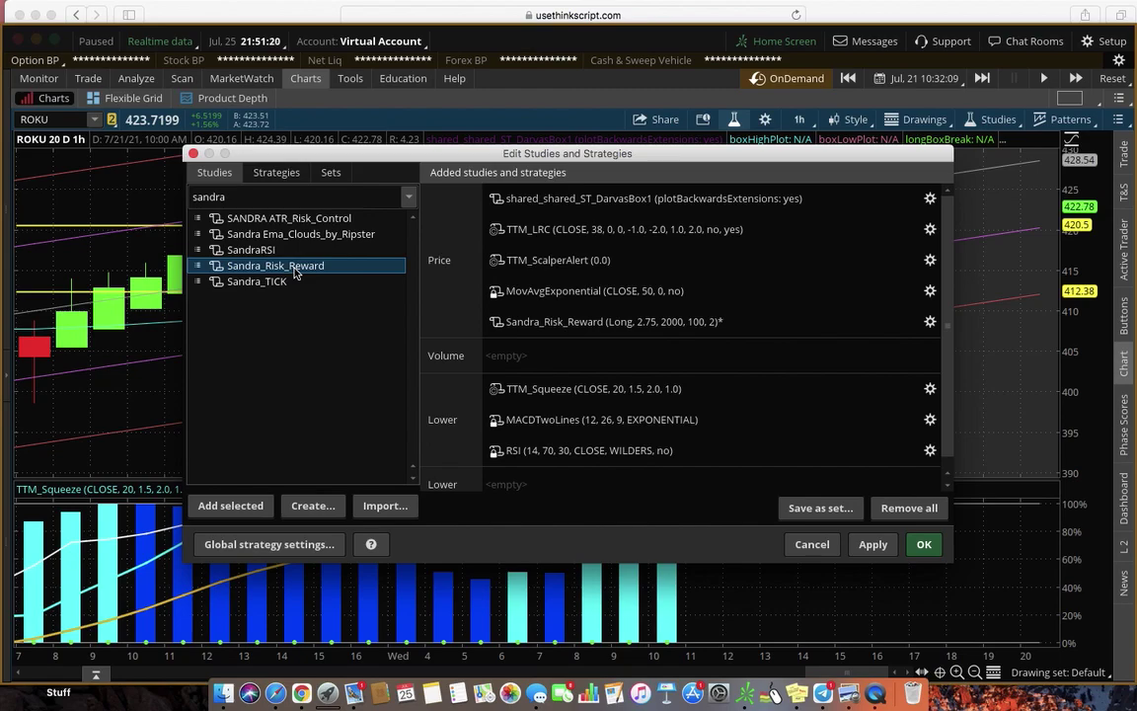
{"action": "left_click", "coordinate": [931, 326]}
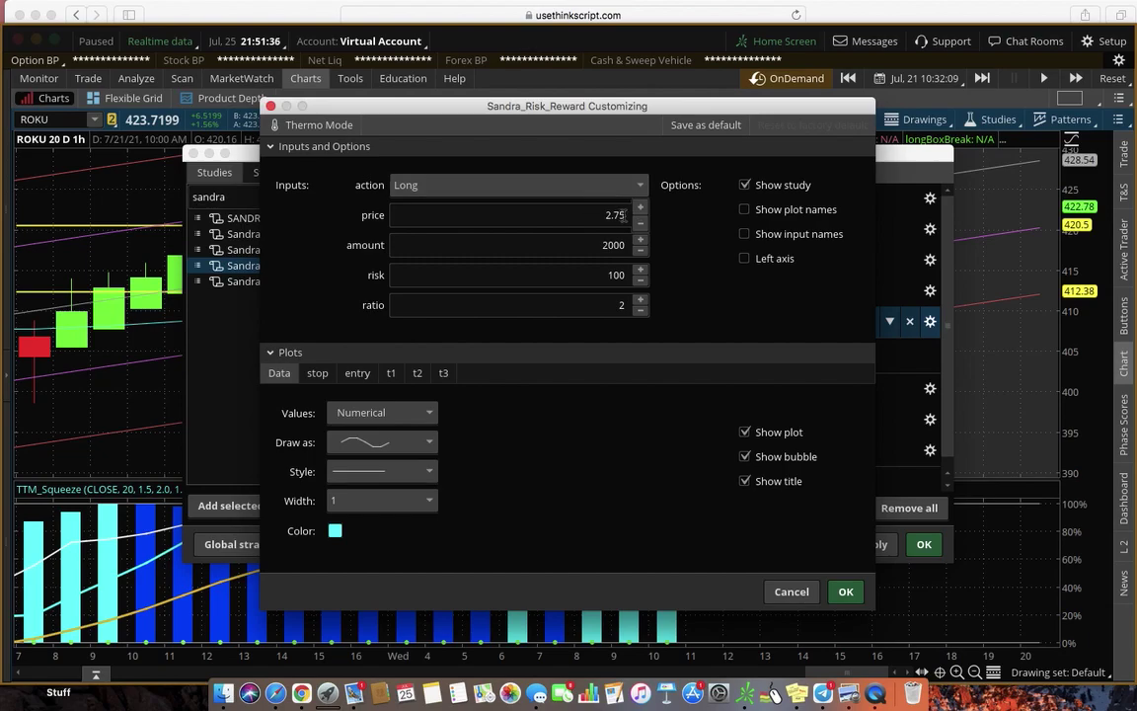
Enter price 423.72, amount 10000, risk 1000 and ratio 1 for the Long study, and confirm.
{"action": "left_click_drag", "start_coordinate": [622, 215], "coordinate": [353, 223]}
{"action": "type", "text": "423"}
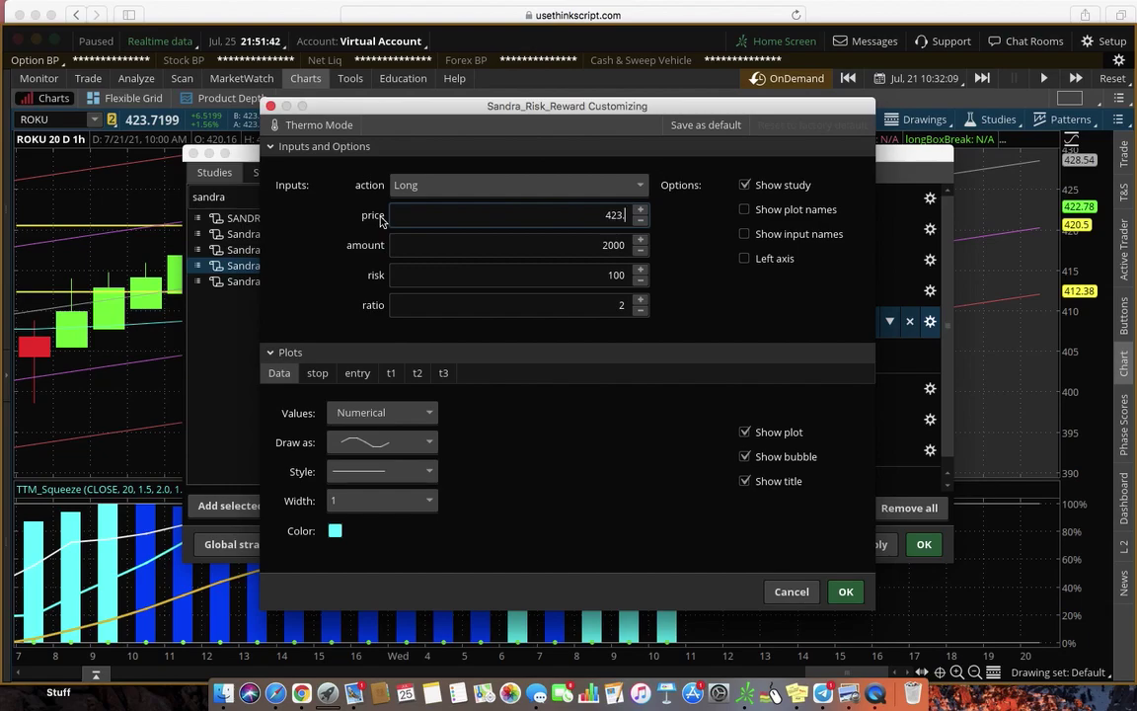
{"action": "type", "text": ".72"}
{"action": "key", "text": "Tab"}
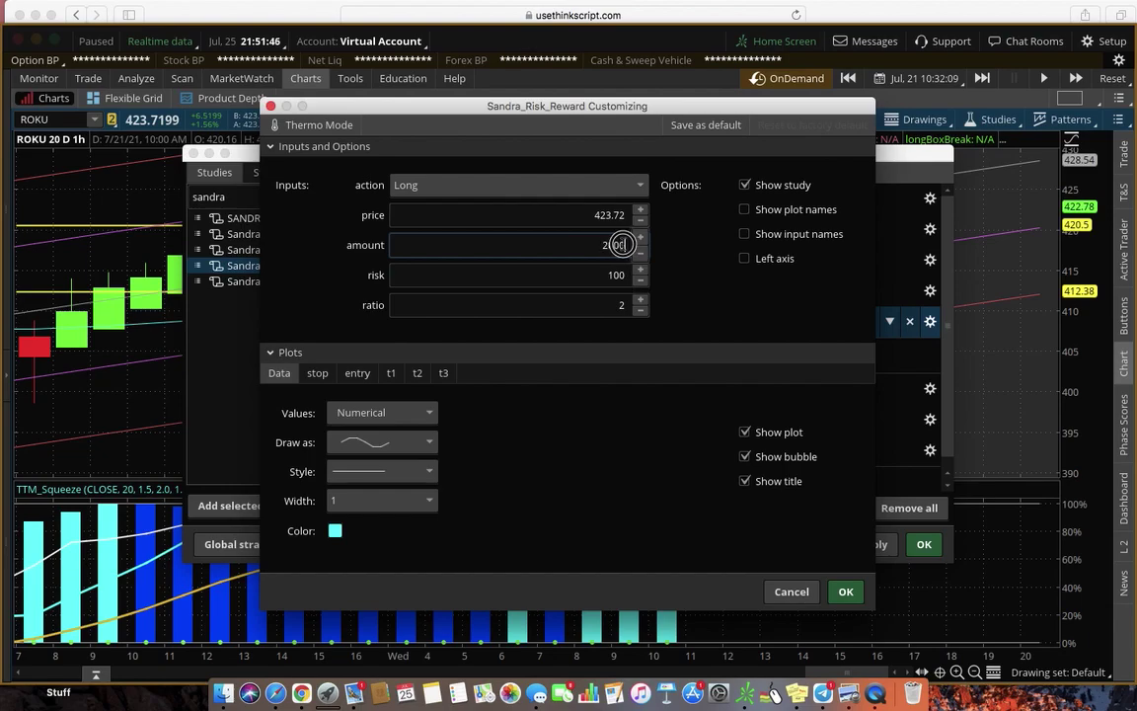
{"action": "left_click_drag", "start_coordinate": [629, 245], "coordinate": [594, 244]}
{"action": "type", "text": "1"}
{"action": "key", "text": "Tab"}
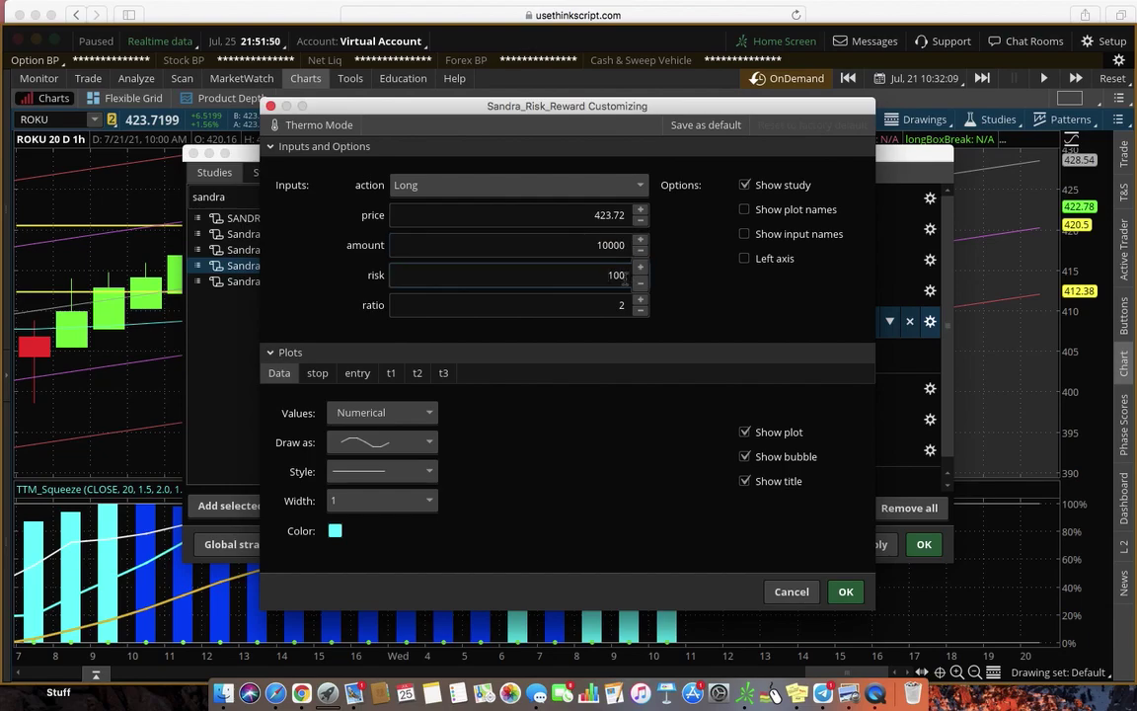
{"action": "left_click", "coordinate": [625, 275]}
{"action": "type", "text": "0"}
{"action": "left_click", "coordinate": [635, 306]}
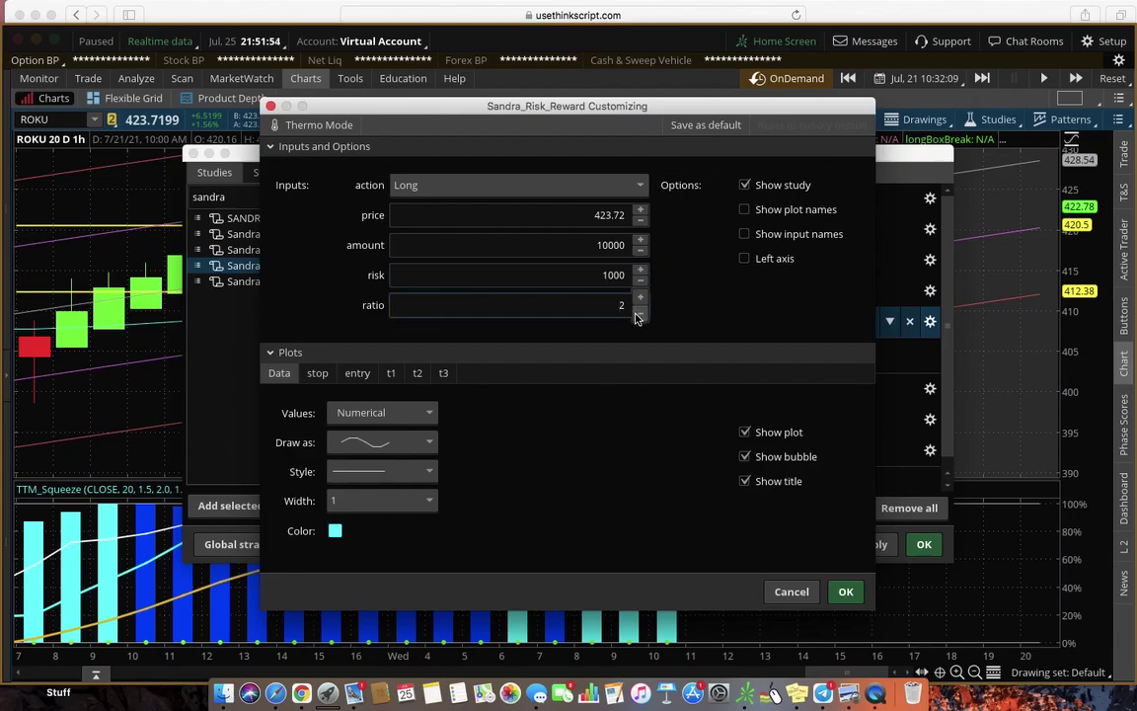
{"action": "left_click", "coordinate": [639, 314]}
{"action": "left_click", "coordinate": [414, 313]}
{"action": "left_click", "coordinate": [848, 591]}
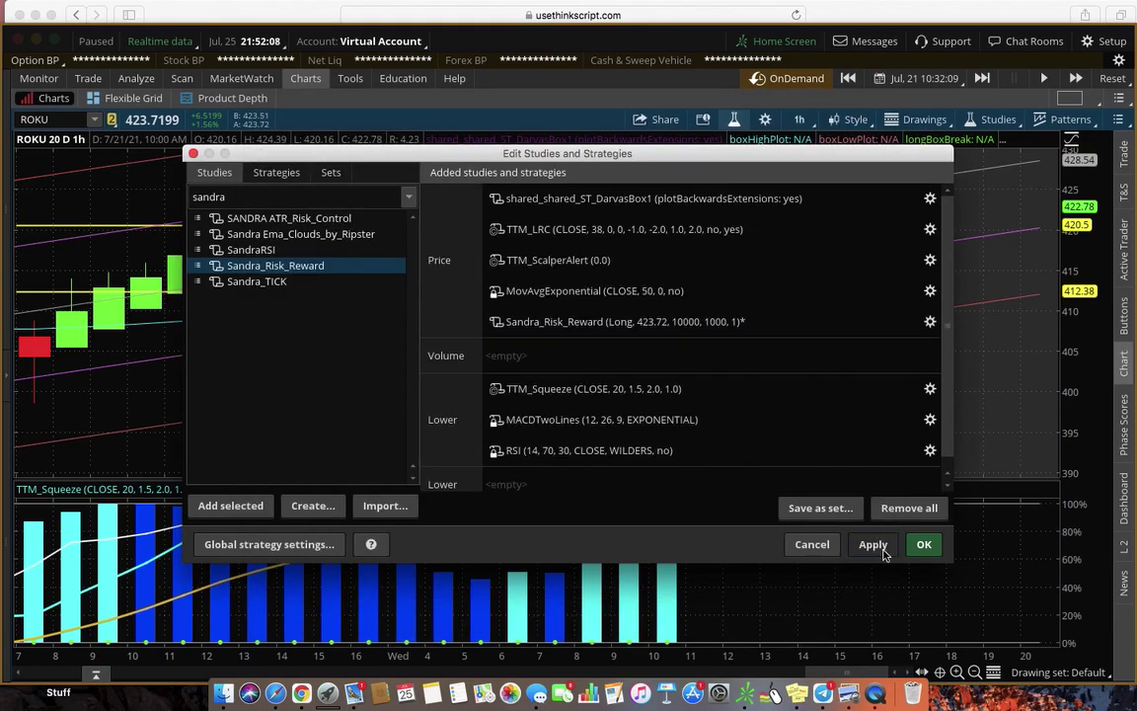
Apply the study and switch the ROKU chart to the 1Y : 1D timeframe.
{"action": "left_click", "coordinate": [924, 545]}
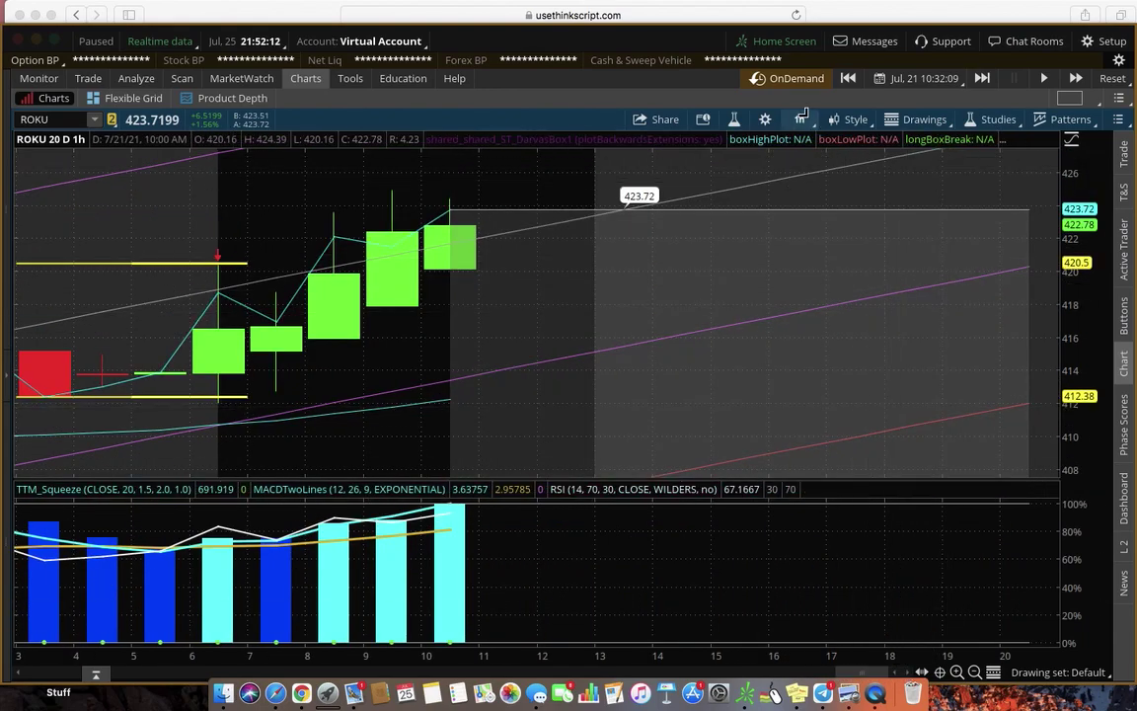
{"action": "left_click", "coordinate": [798, 118]}
{"action": "left_click", "coordinate": [750, 312]}
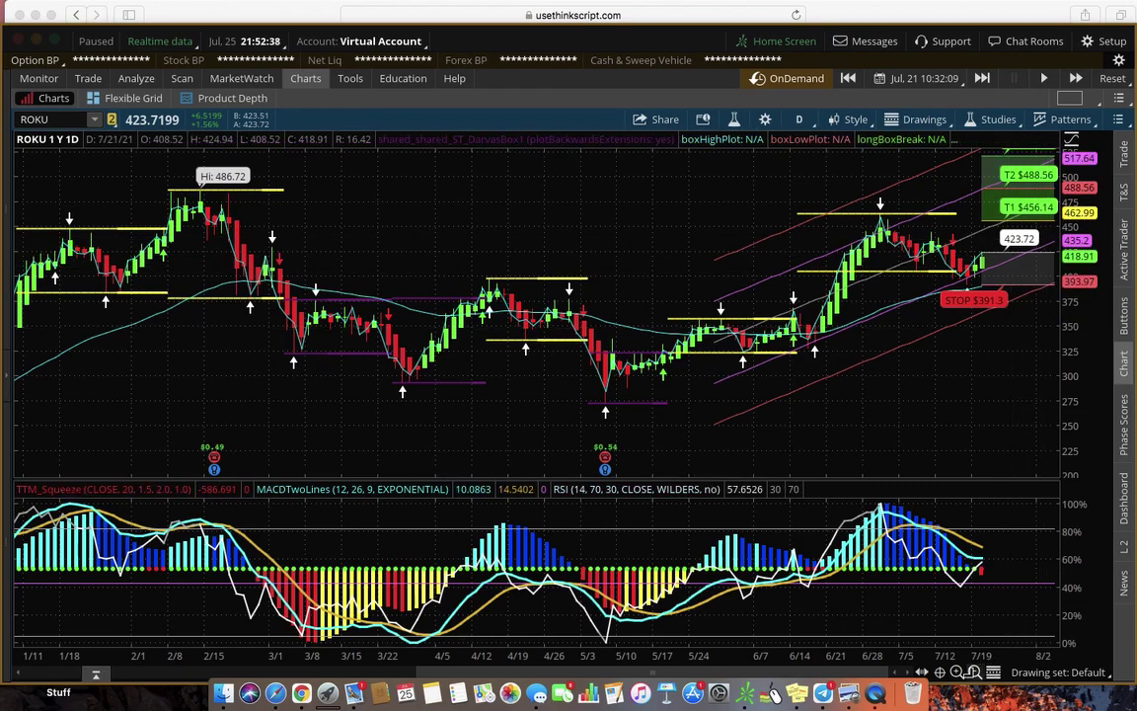
Zoom out to show the full year with the $391.3 stop and three targets.
{"action": "scroll", "coordinate": [1055, 254], "scroll_direction": "up", "scroll_amount": 3}
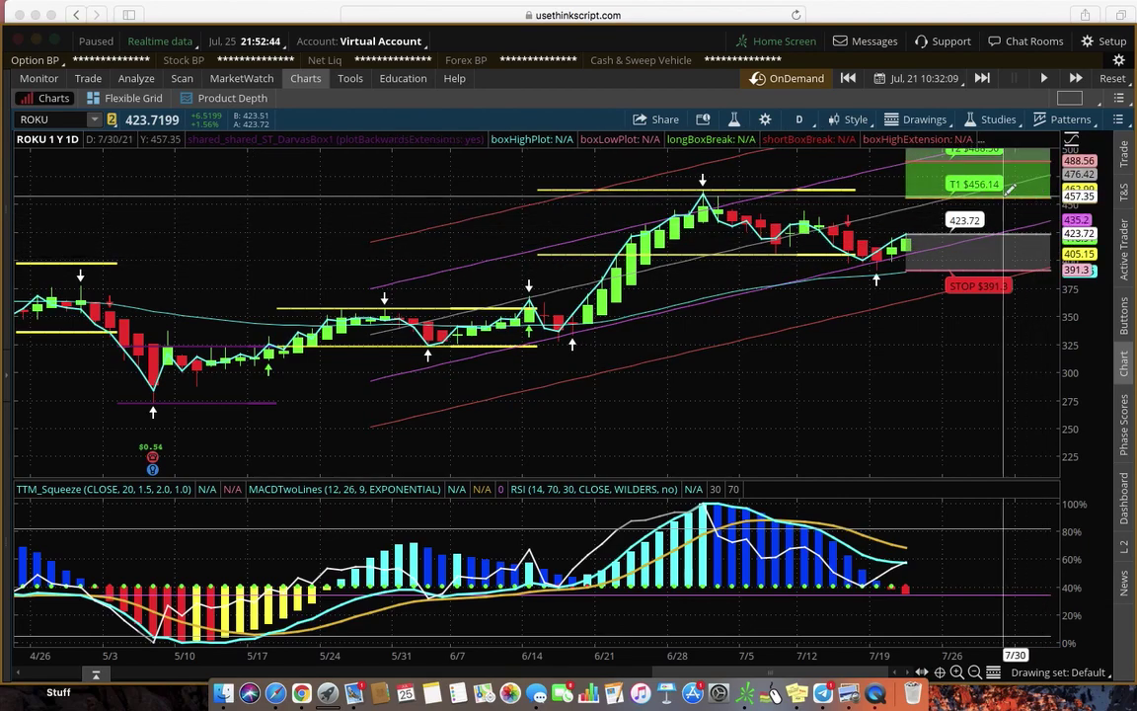
{"action": "left_click", "coordinate": [973, 669]}
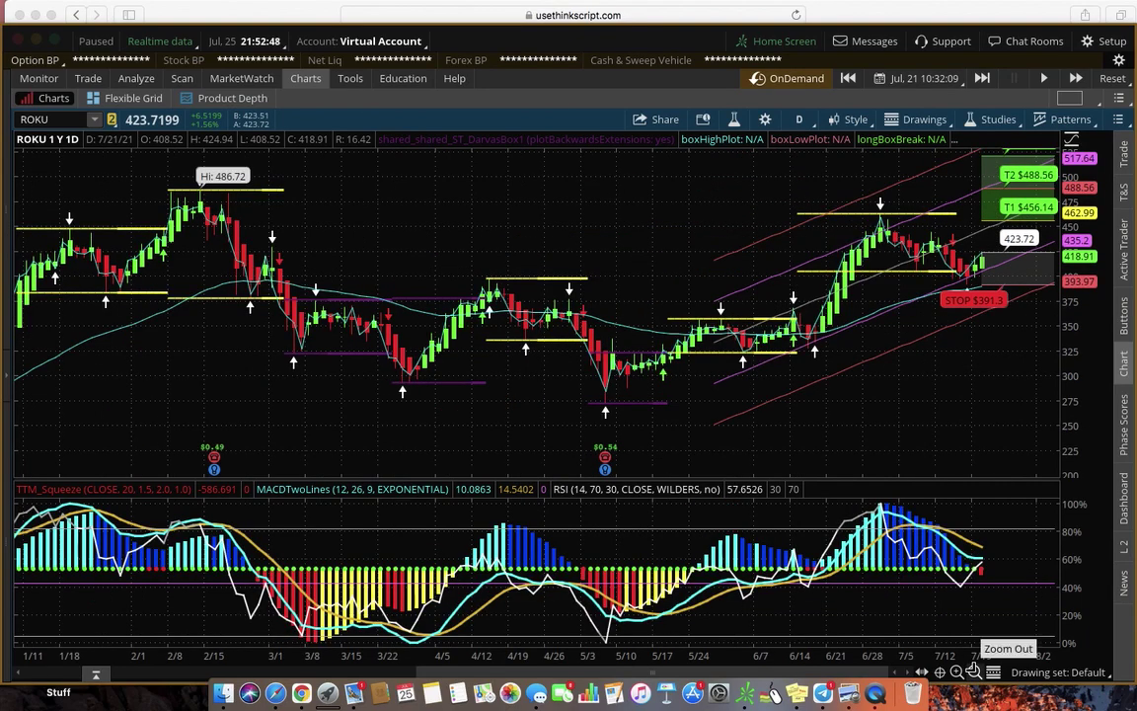
{"action": "left_click", "coordinate": [974, 670]}
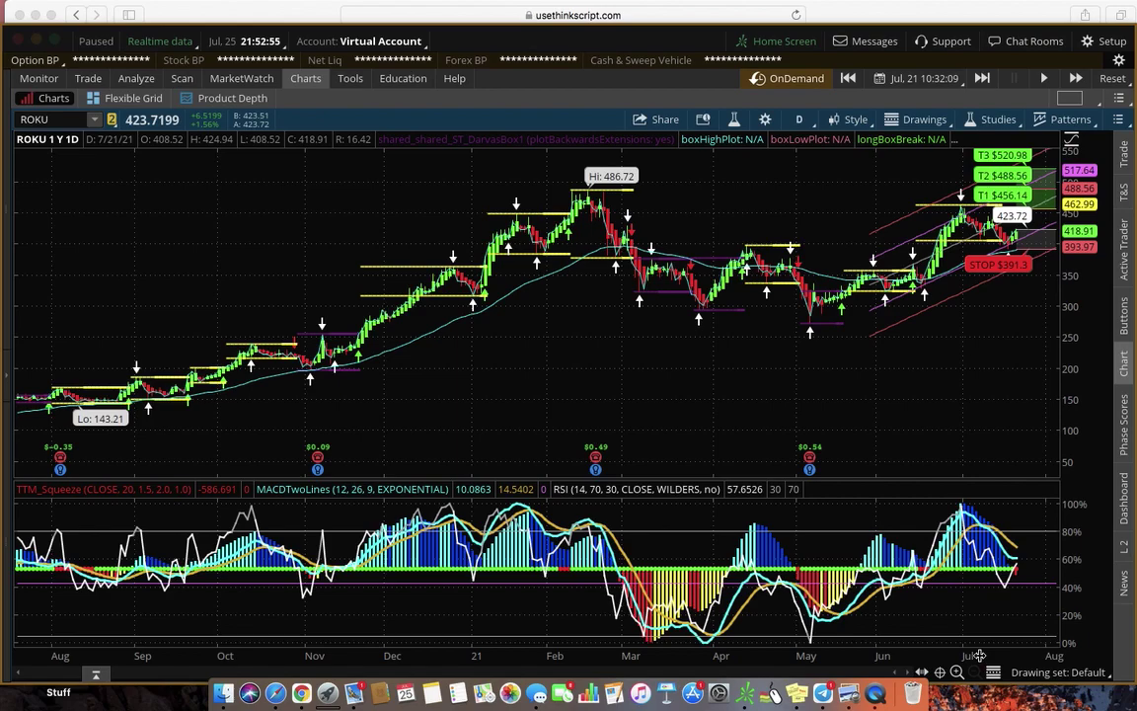
{"action": "left_click", "coordinate": [249, 121]}
{"action": "mouse_move", "coordinate": [334, 182]}
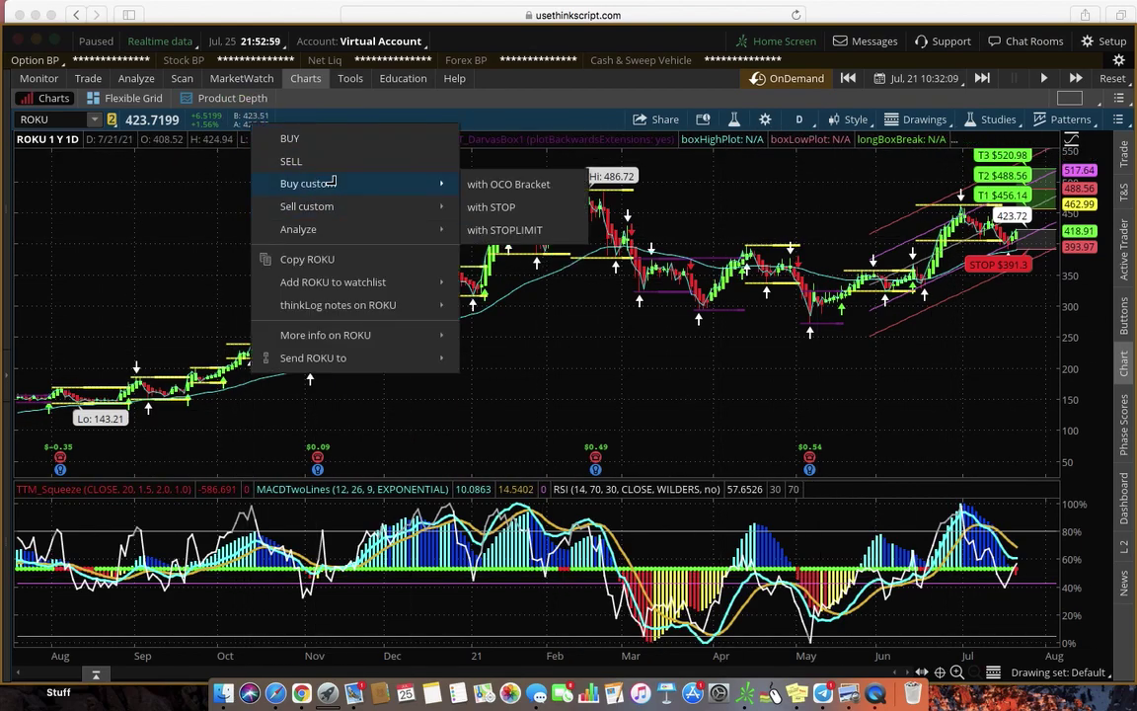
{"action": "left_click", "coordinate": [508, 184]}
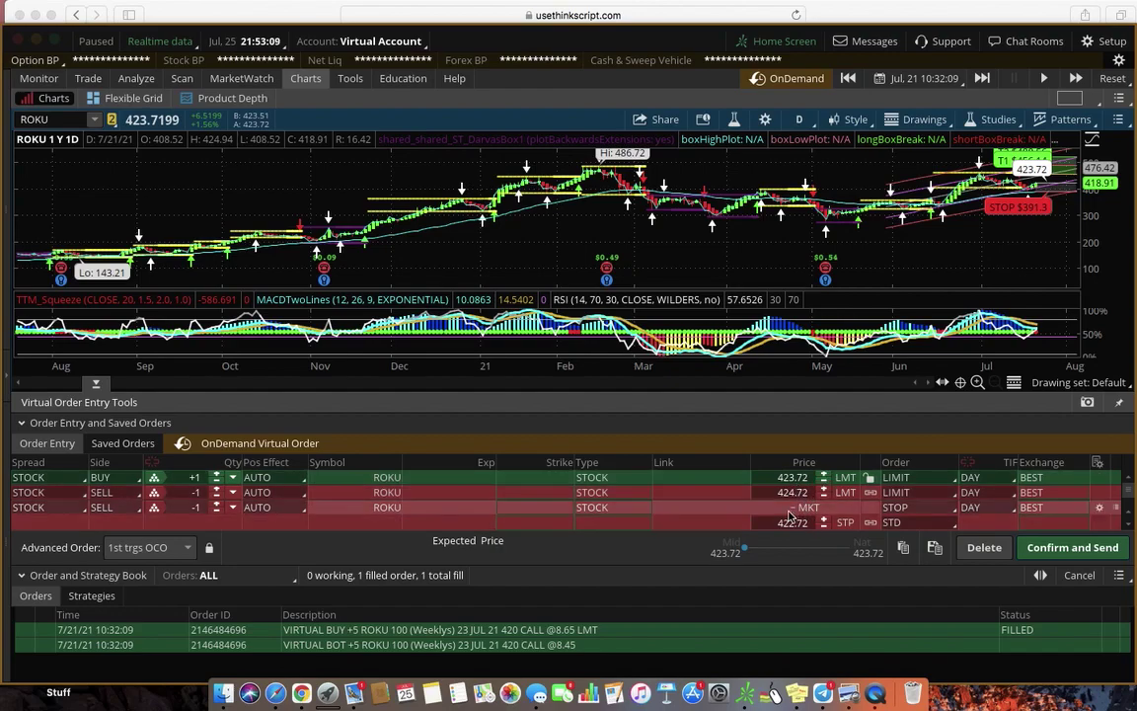
{"action": "left_click", "coordinate": [976, 551]}
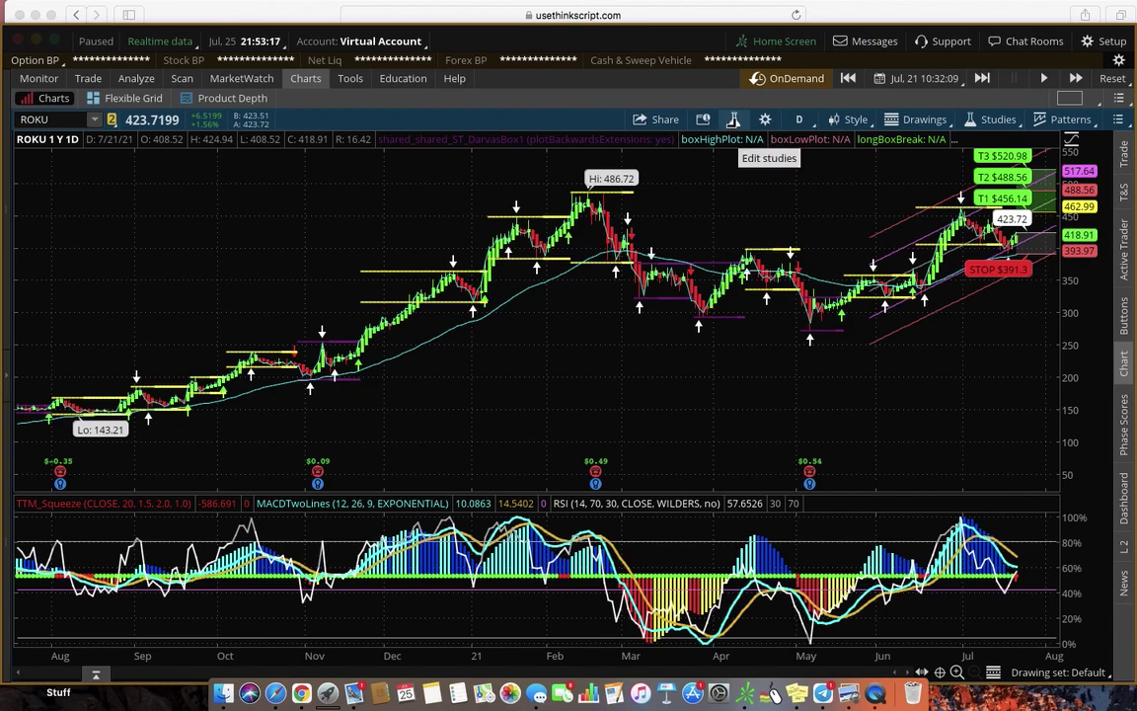
{"action": "right_click", "coordinate": [268, 126]}
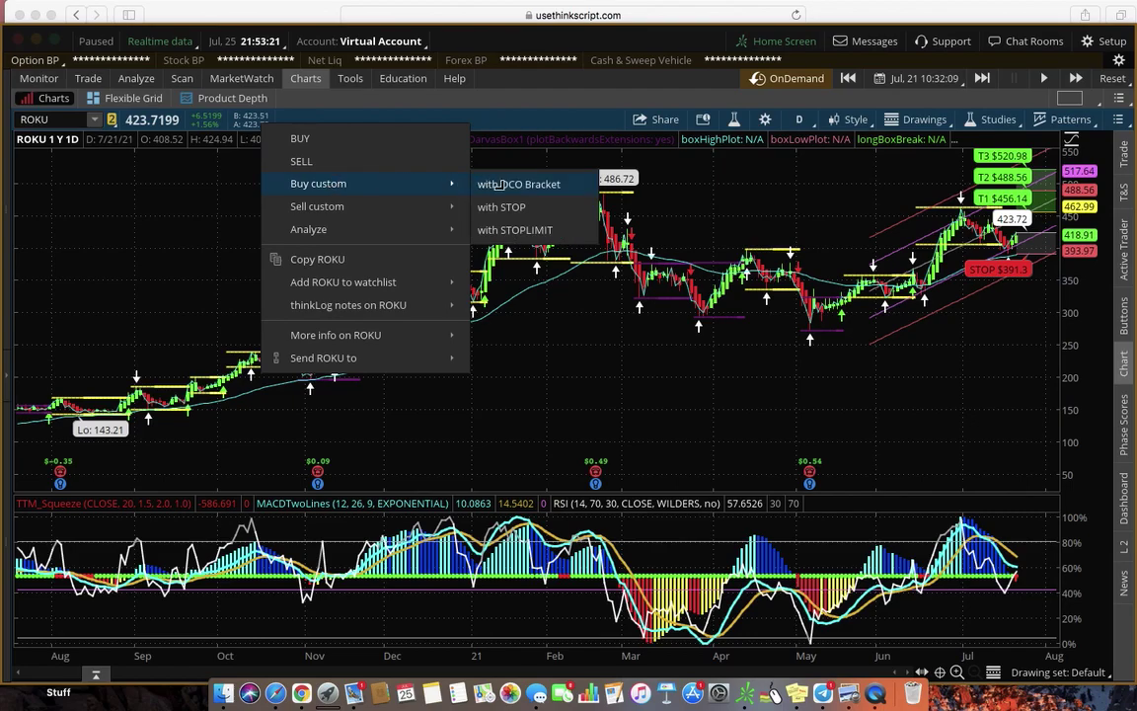
{"action": "left_click", "coordinate": [503, 186]}
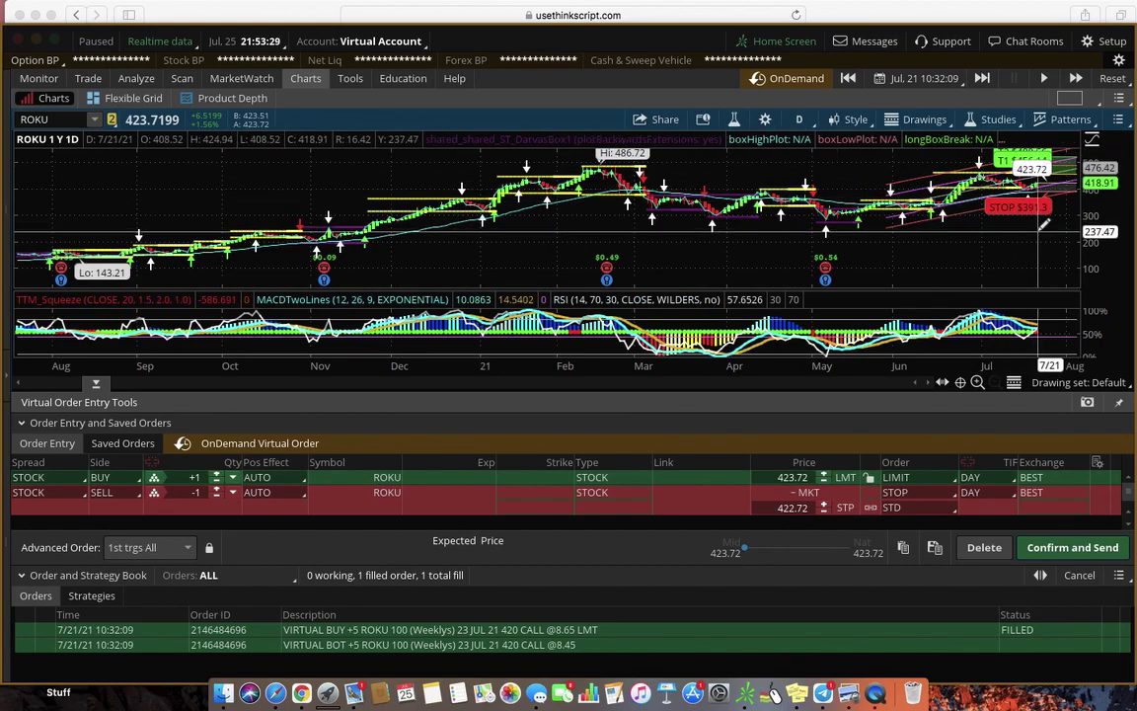
{"action": "left_click", "coordinate": [979, 545]}
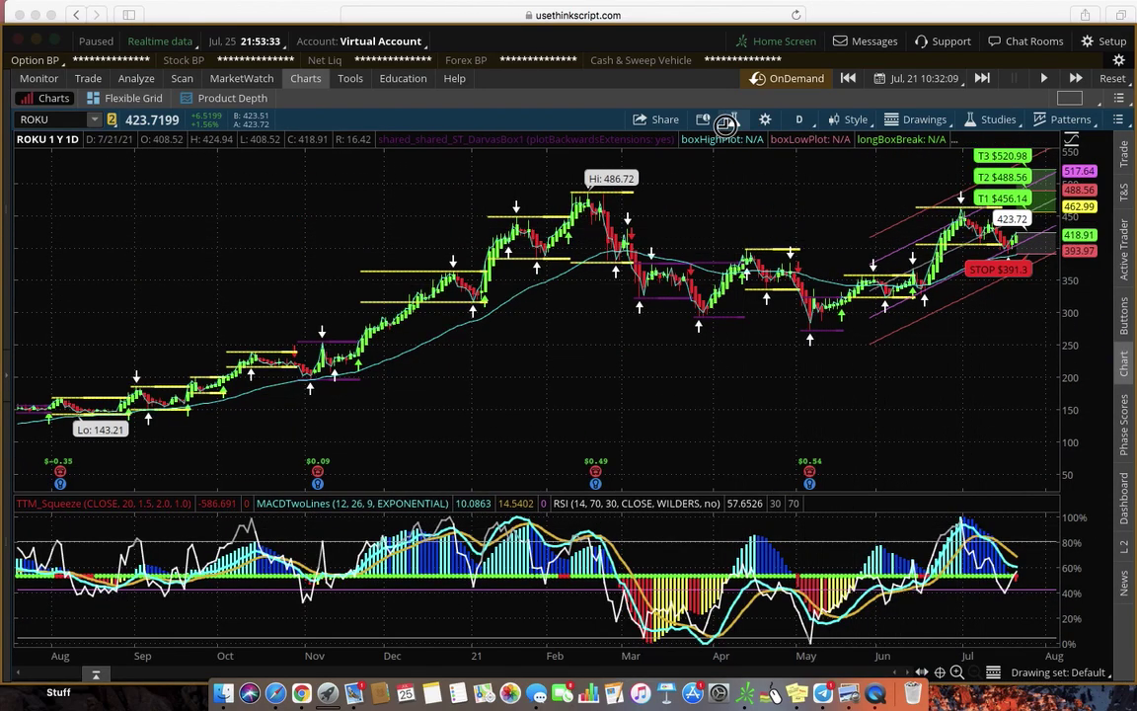
Change the Sandra_Risk_Reward action from Long to Short and confirm.
{"action": "left_click", "coordinate": [734, 118]}
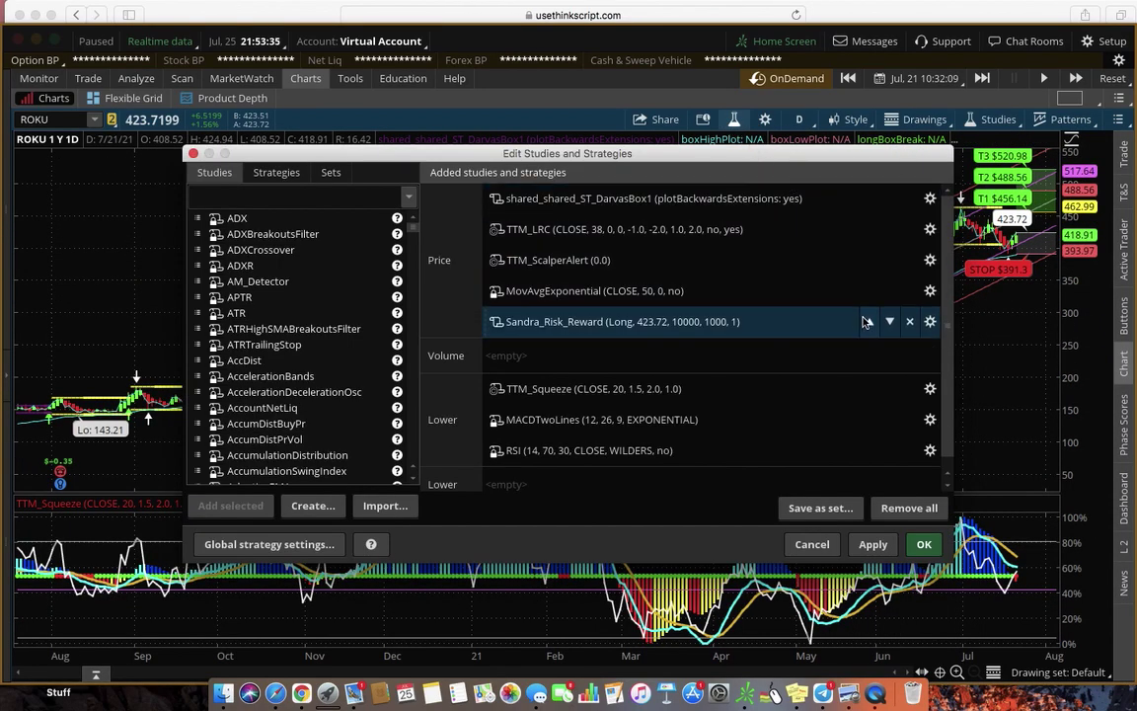
{"action": "left_click", "coordinate": [929, 322]}
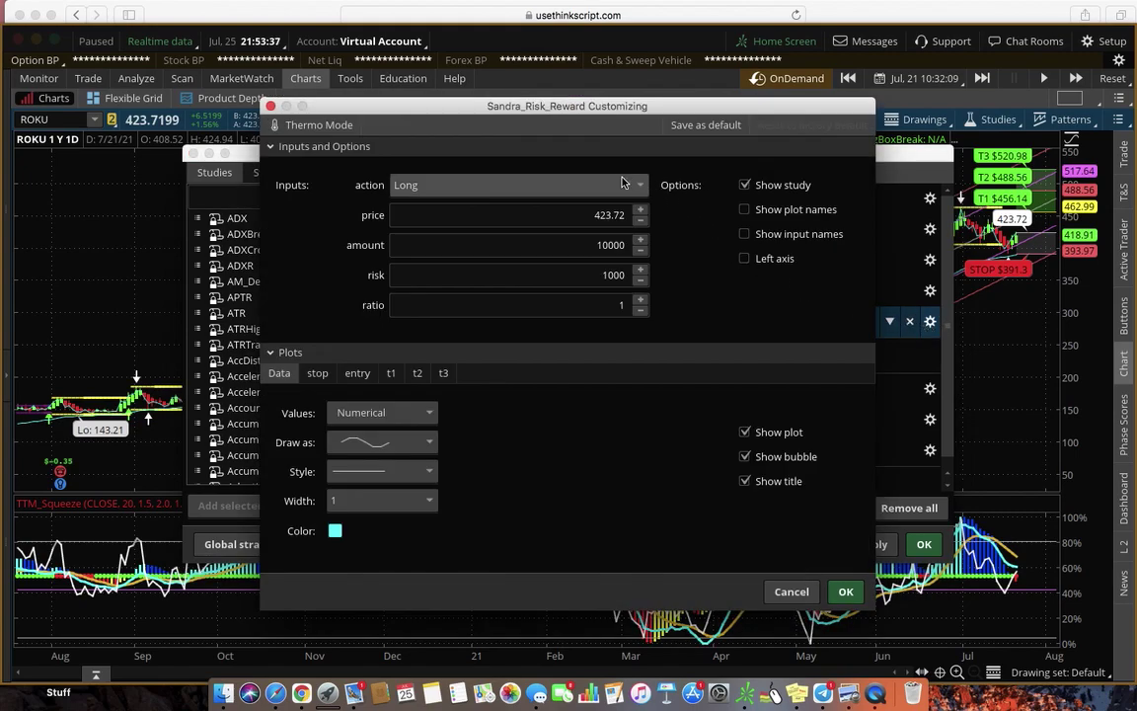
{"action": "left_click", "coordinate": [592, 185]}
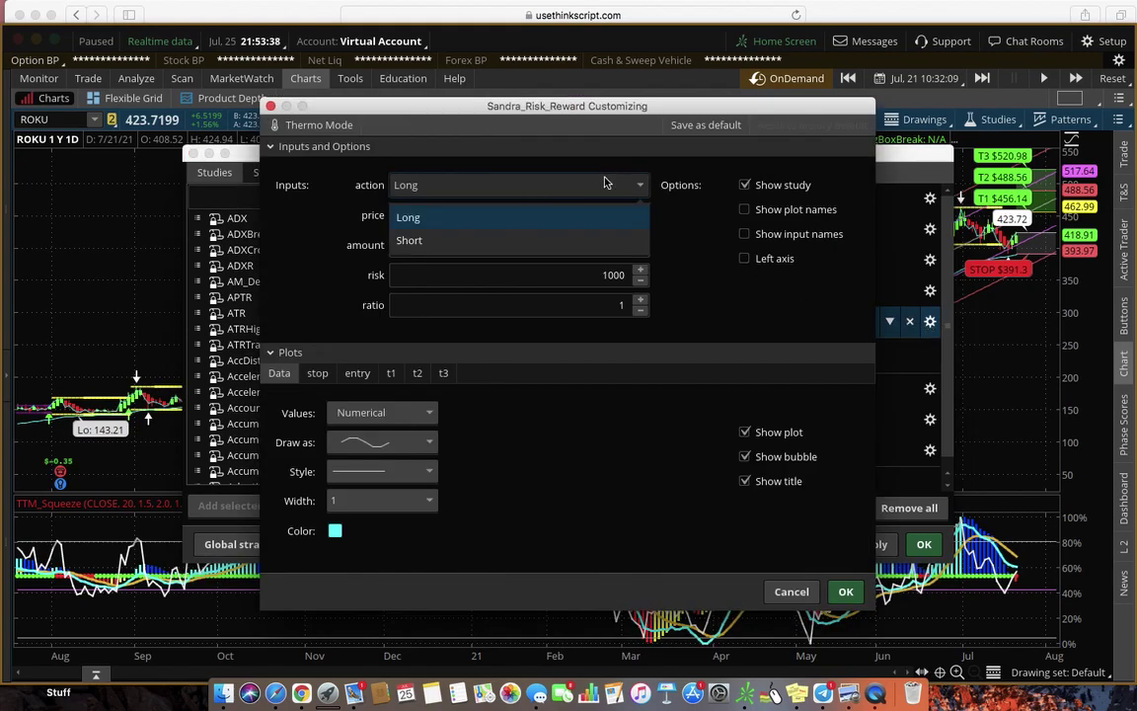
{"action": "left_click", "coordinate": [521, 247]}
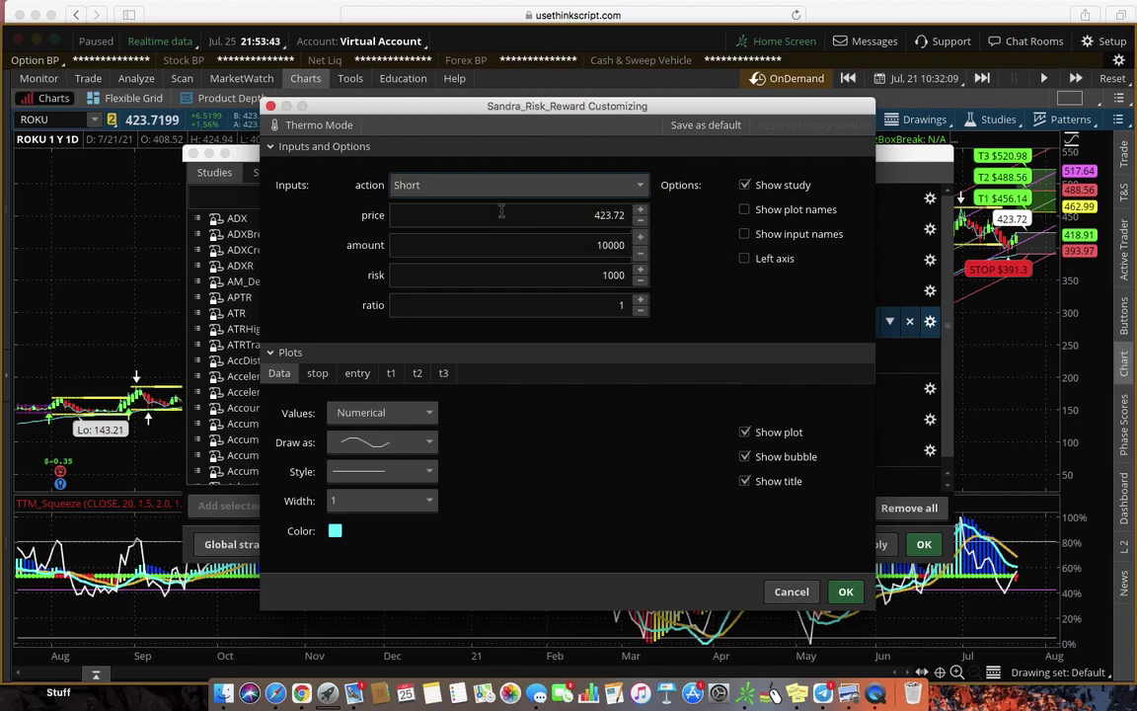
{"action": "left_click", "coordinate": [844, 591]}
Apply the Short setting and zoom in on the recent months of ROKU bars.
{"action": "left_click", "coordinate": [925, 546]}
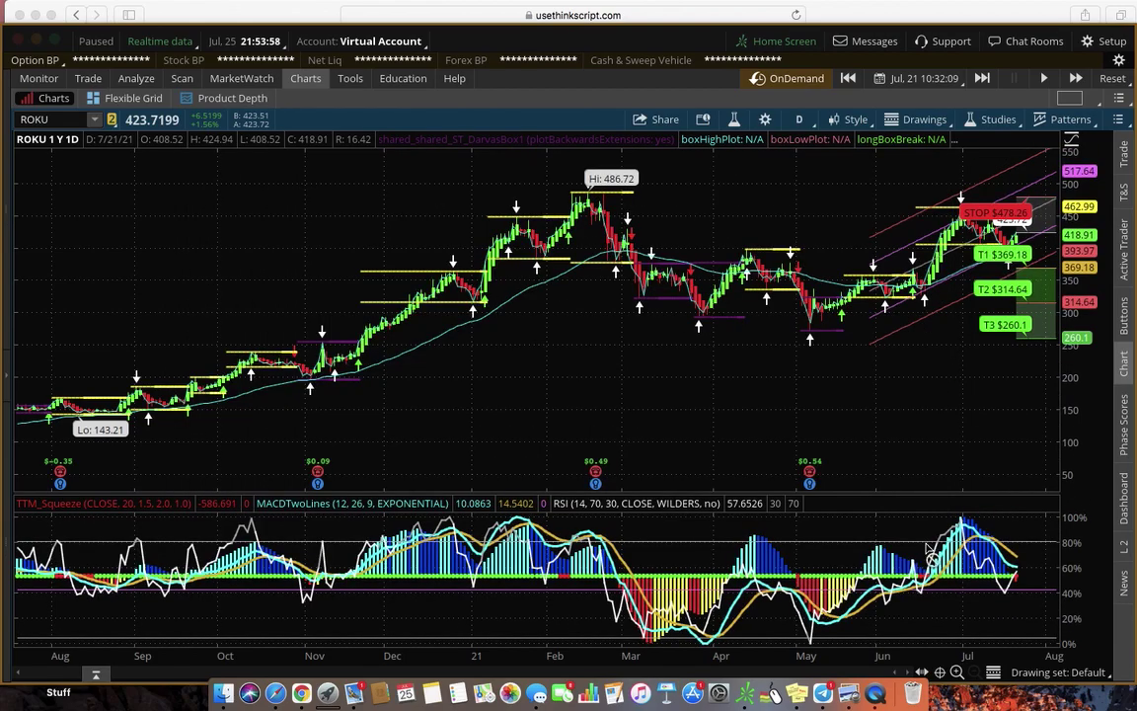
{"action": "left_click", "coordinate": [956, 671]}
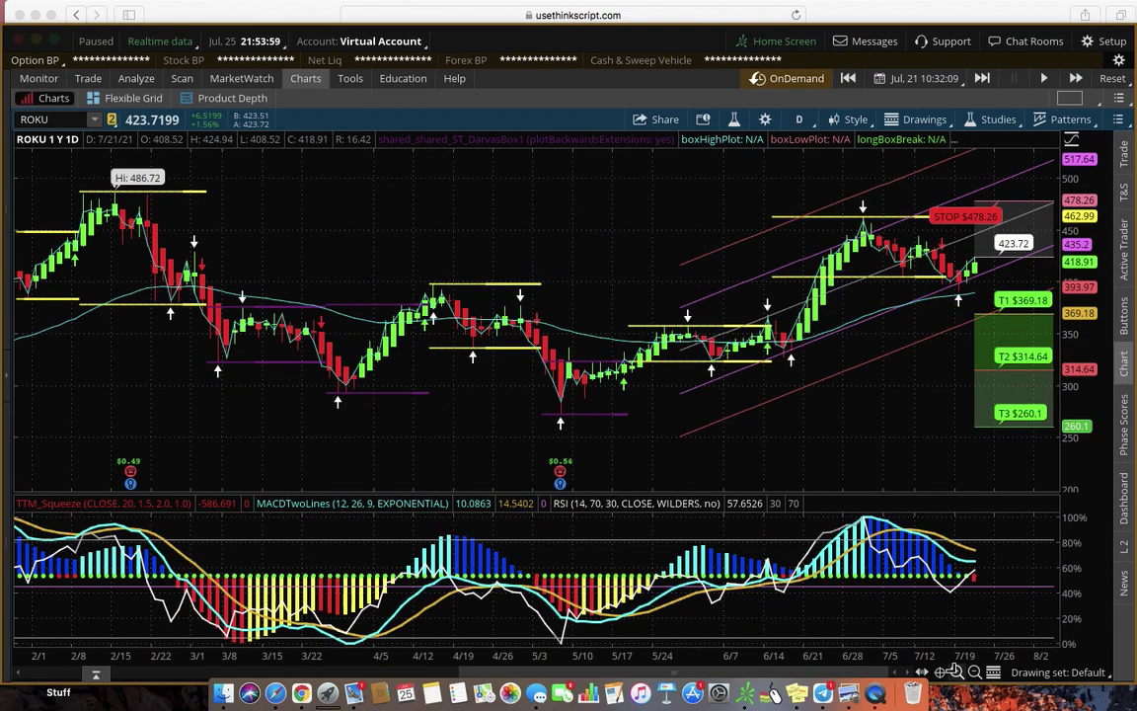
{"action": "left_click", "coordinate": [955, 670]}
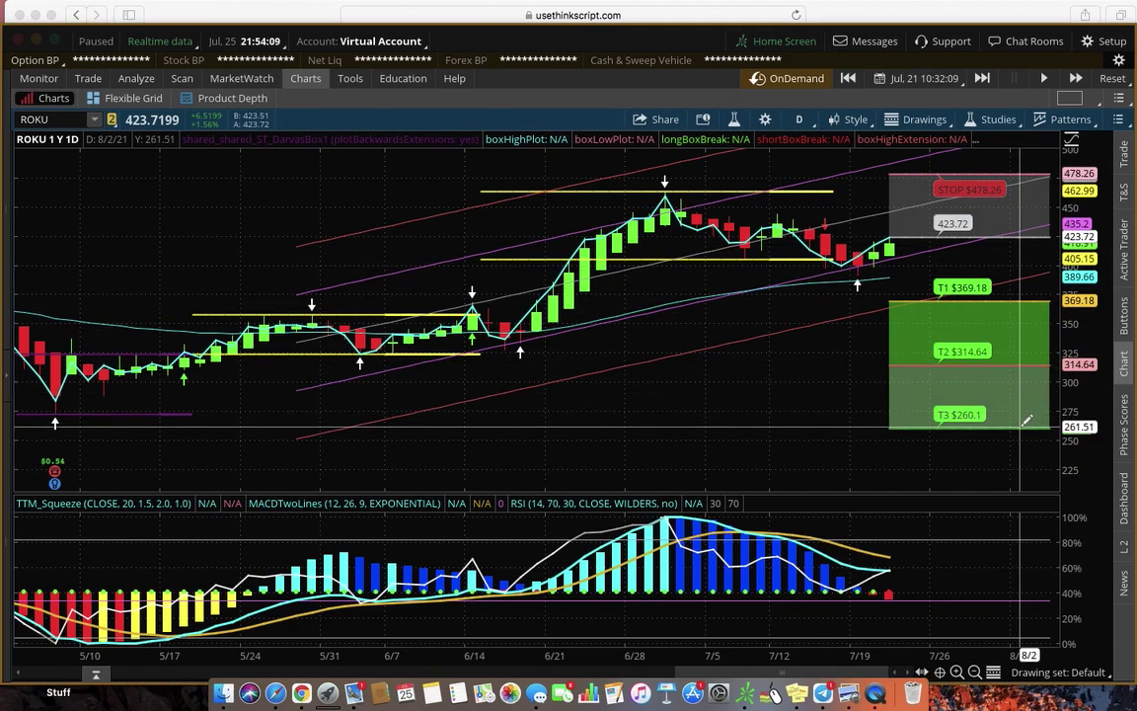
Raise the Risk_Reward ratio from 1 to 2 and apply it.
{"action": "left_click", "coordinate": [735, 119]}
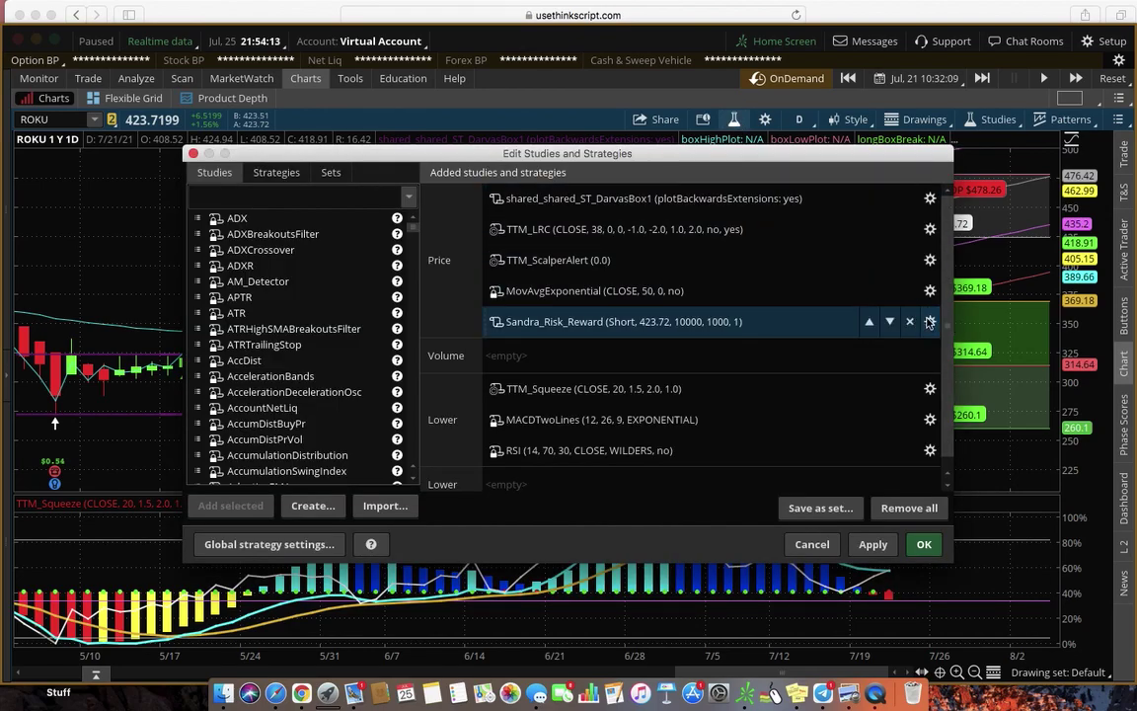
{"action": "left_click", "coordinate": [930, 322]}
{"action": "left_click", "coordinate": [640, 299]}
{"action": "left_click", "coordinate": [864, 589]}
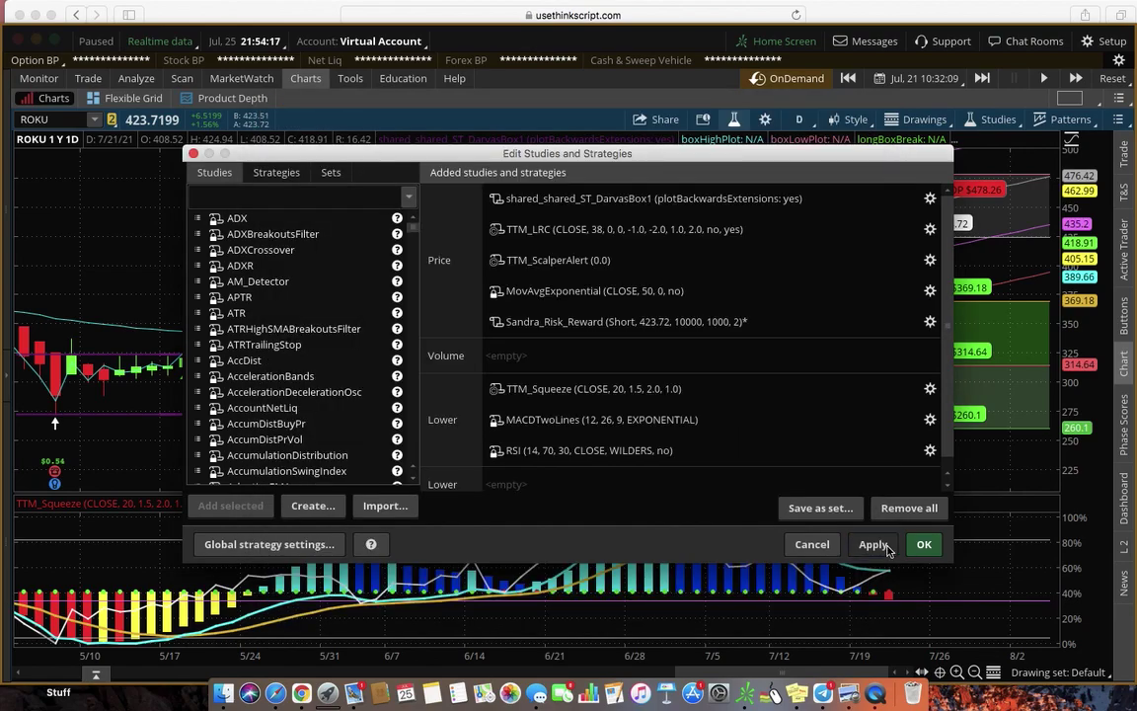
{"action": "left_click", "coordinate": [928, 545]}
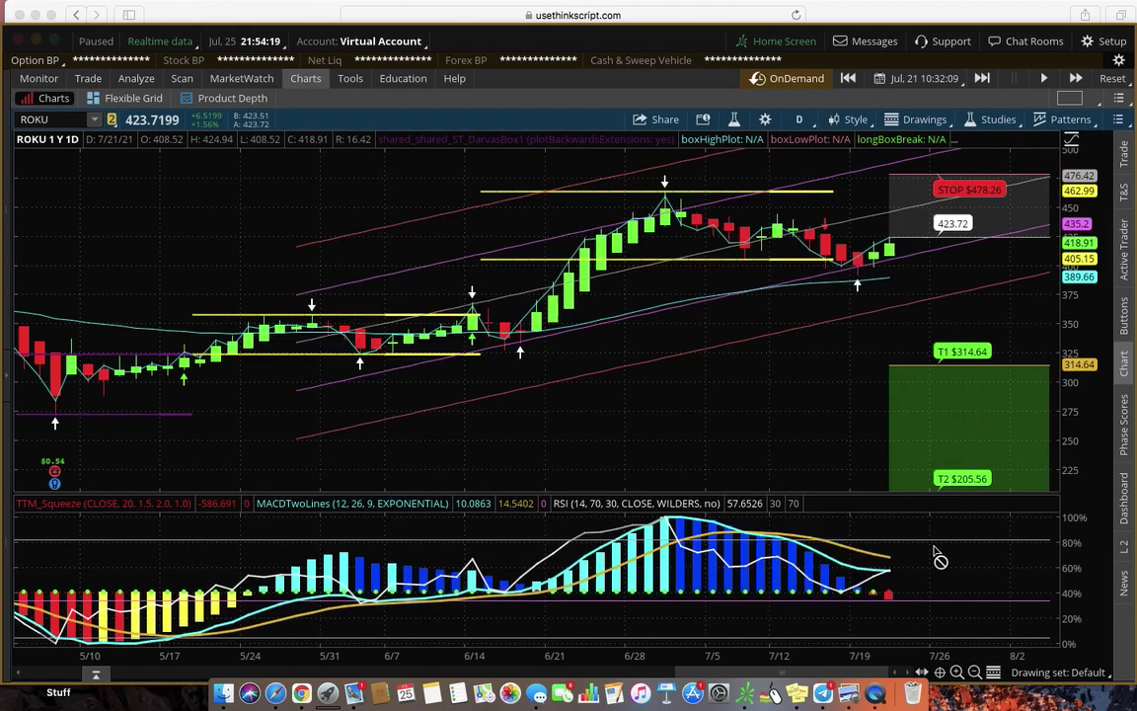
Zoom out to the full year, back in to about six months, and reopen the studies list.
{"action": "left_click", "coordinate": [972, 671]}
{"action": "left_click", "coordinate": [972, 671]}
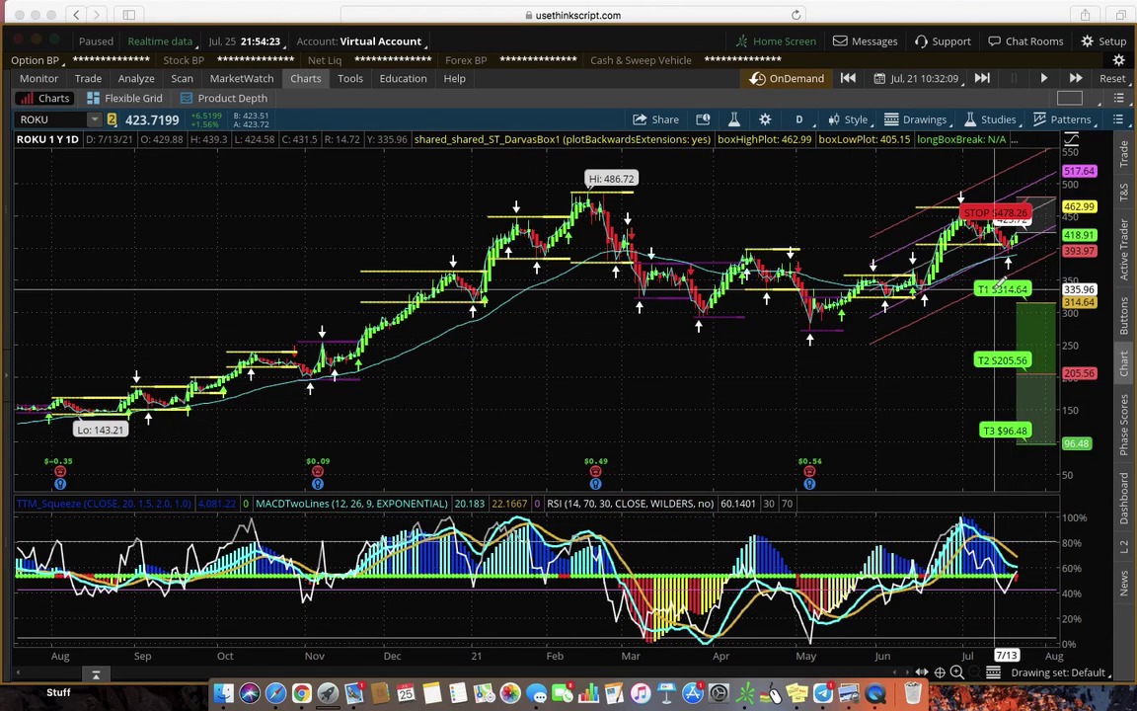
{"action": "left_click", "coordinate": [956, 671]}
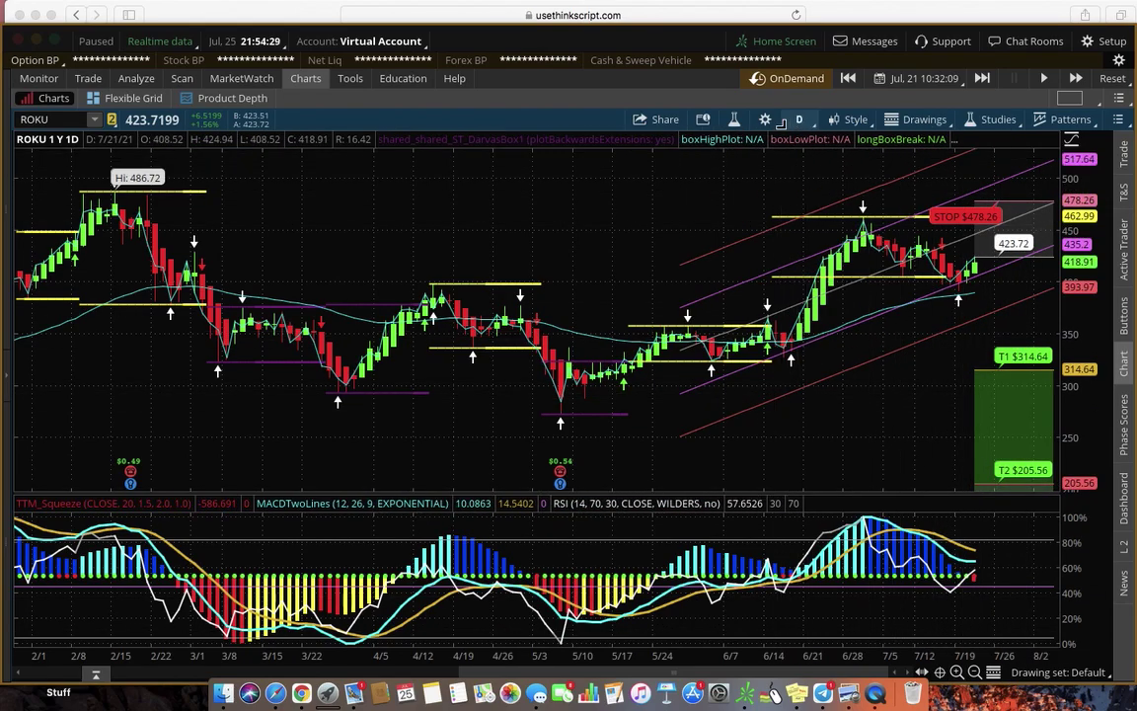
{"action": "left_click", "coordinate": [734, 119]}
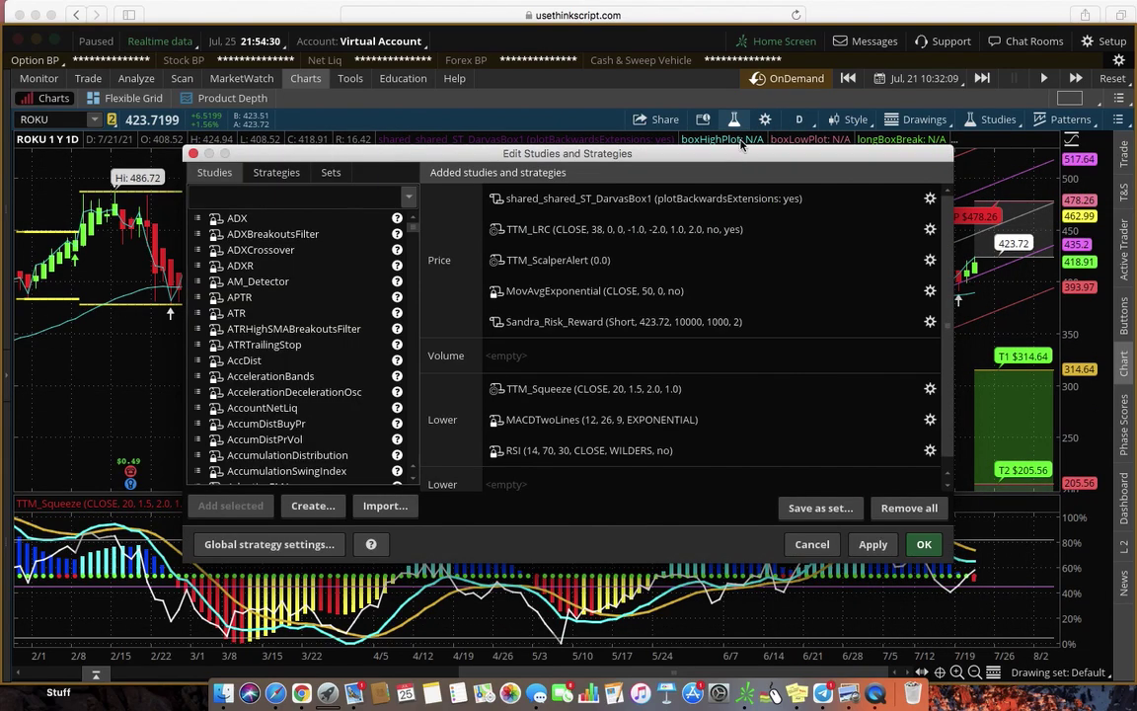
Replace the Risk_Reward ratio of 2 with 1 and apply the change.
{"action": "left_click", "coordinate": [929, 323]}
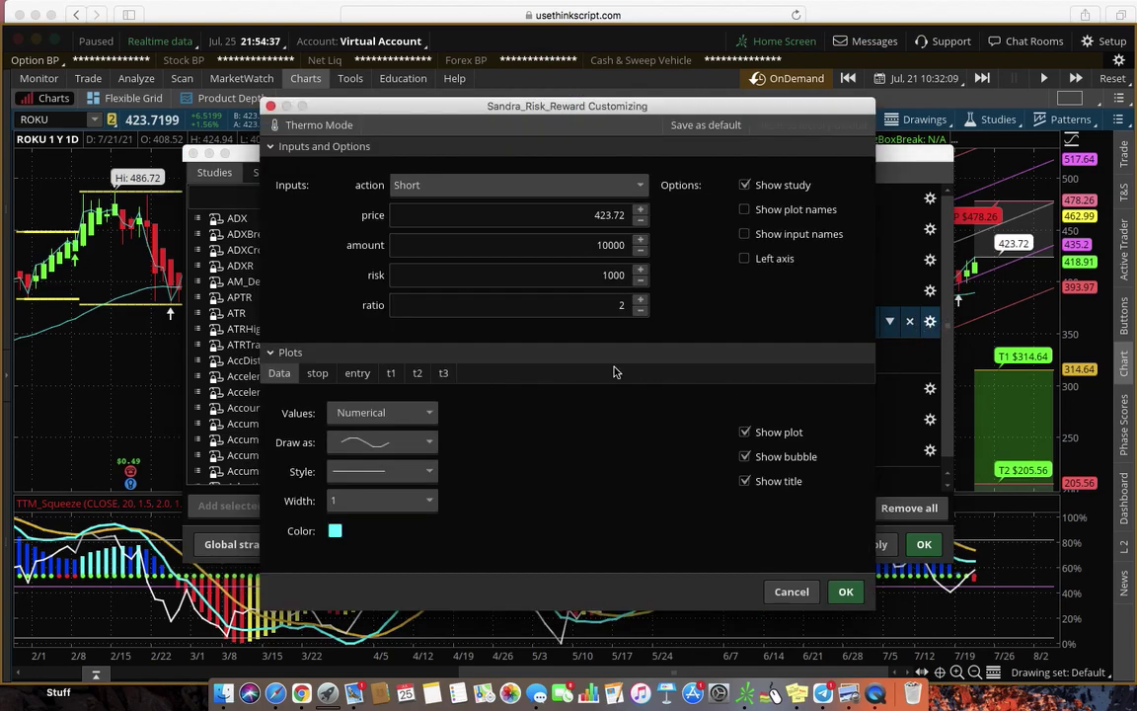
{"action": "left_click", "coordinate": [567, 304]}
{"action": "key", "text": "BackSpace"}
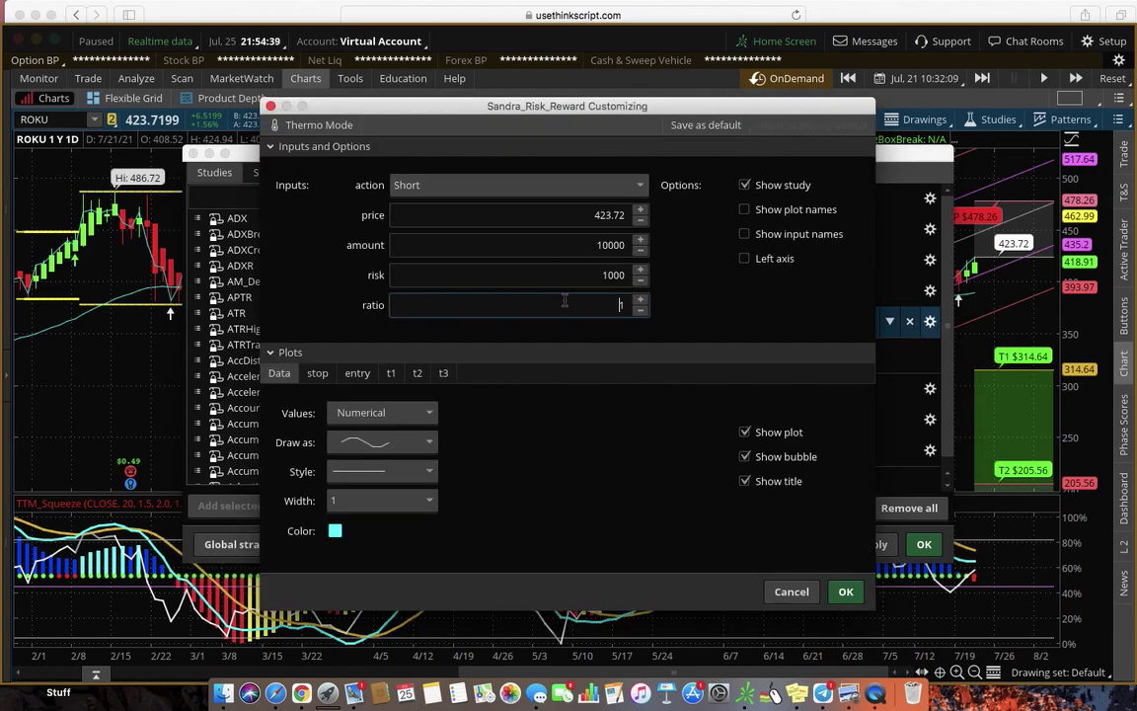
{"action": "type", "text": "1"}
{"action": "left_click", "coordinate": [846, 592]}
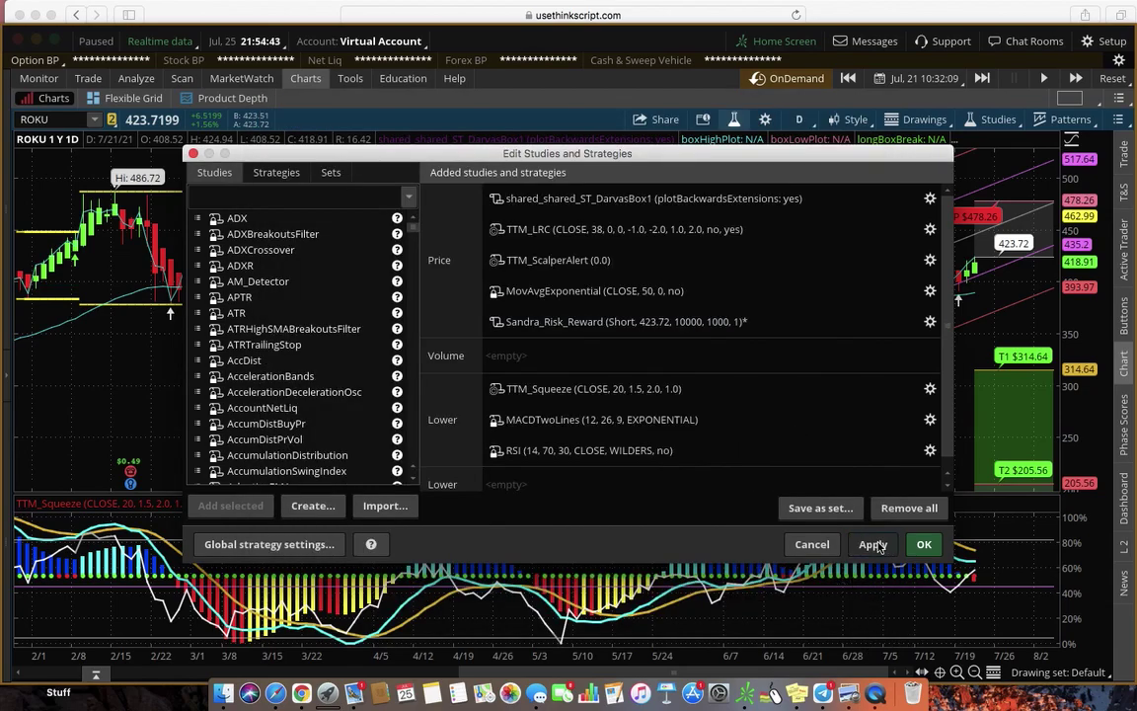
{"action": "left_click", "coordinate": [923, 545]}
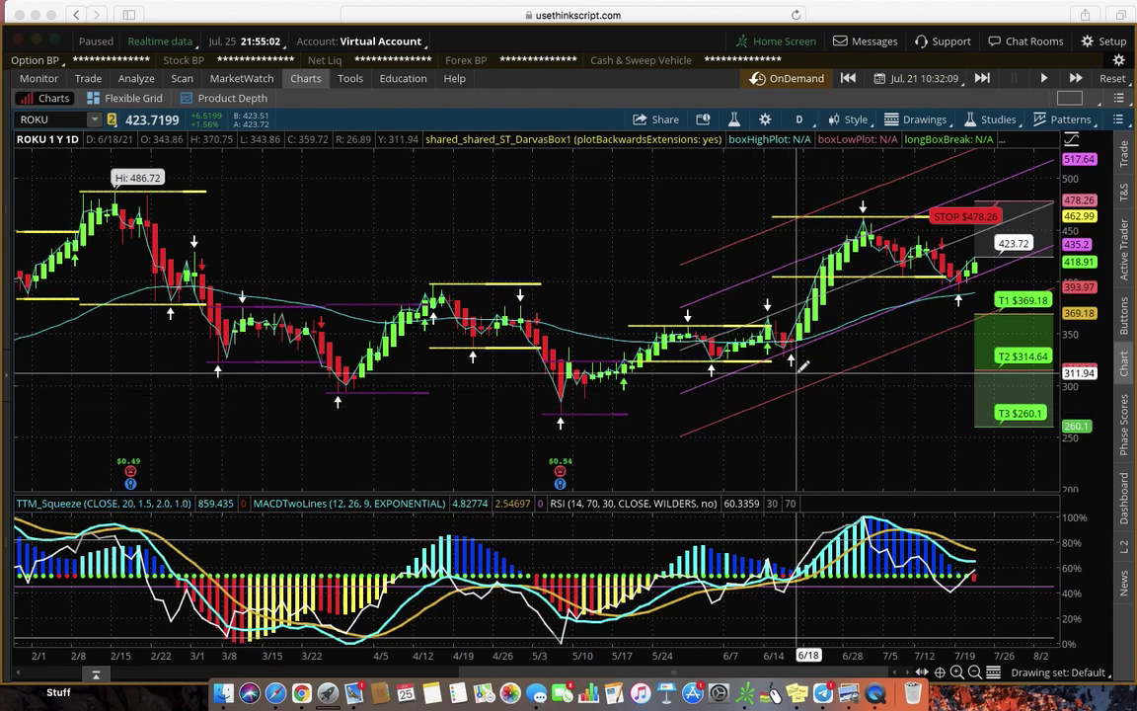
Reposition the trading window and open the ROKU option chain.
{"action": "left_click_drag", "start_coordinate": [675, 33], "coordinate": [689, 28]}
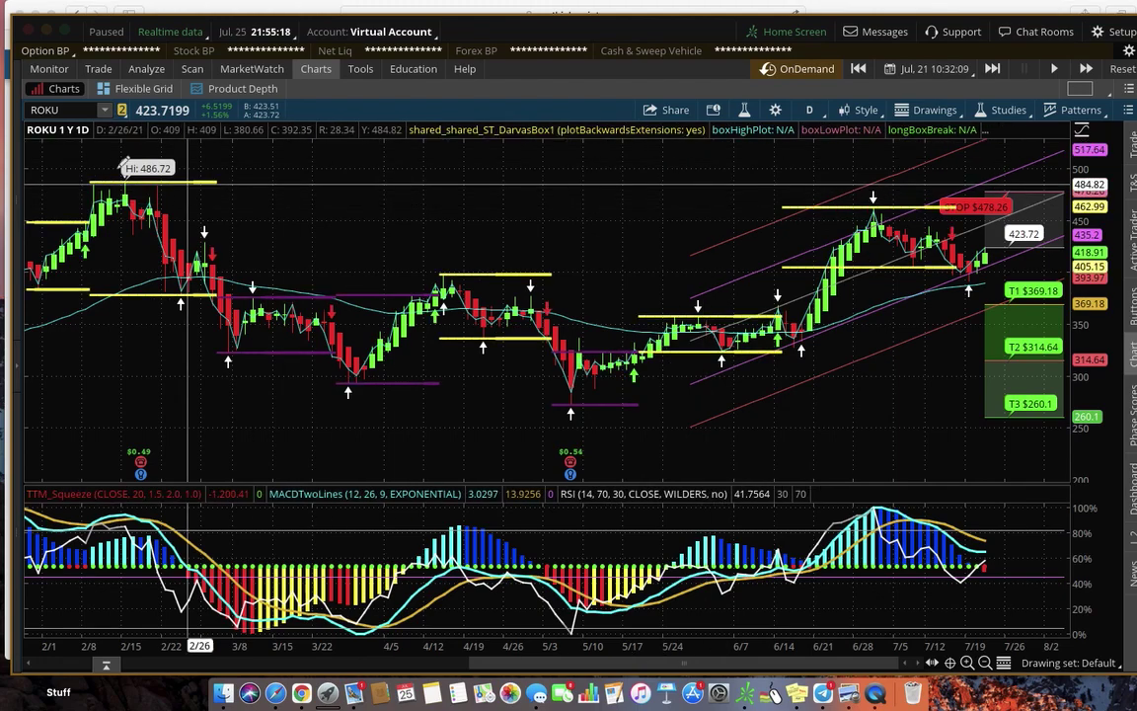
{"action": "left_click", "coordinate": [71, 109]}
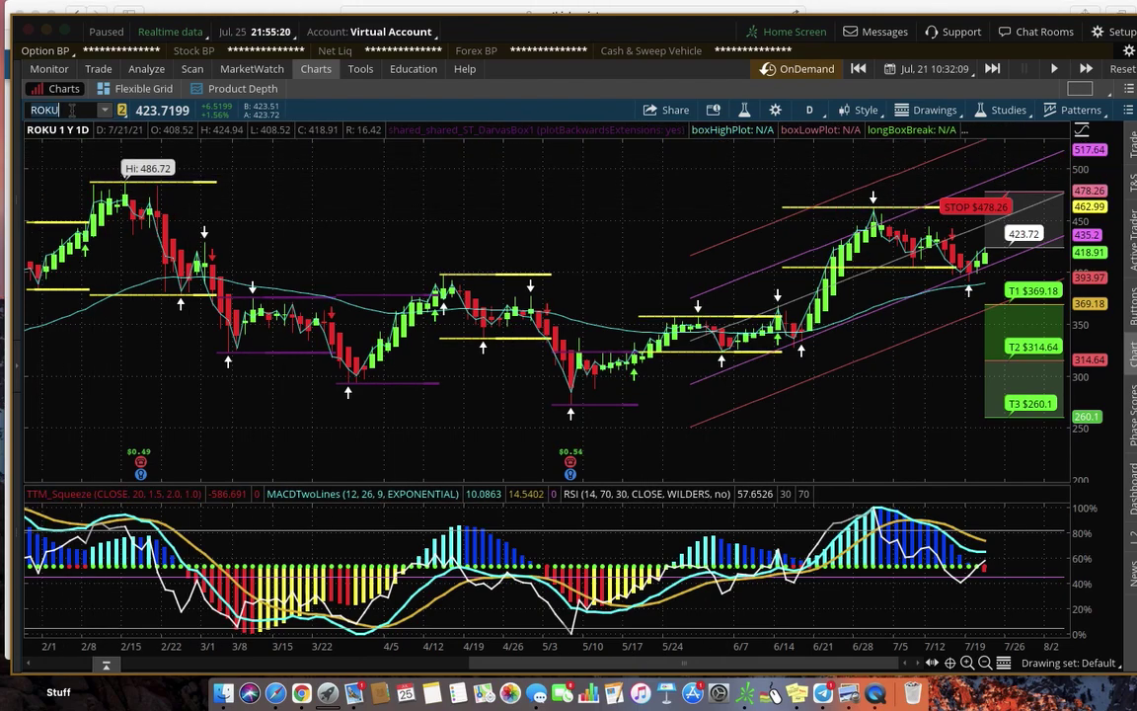
{"action": "left_click", "coordinate": [98, 68]}
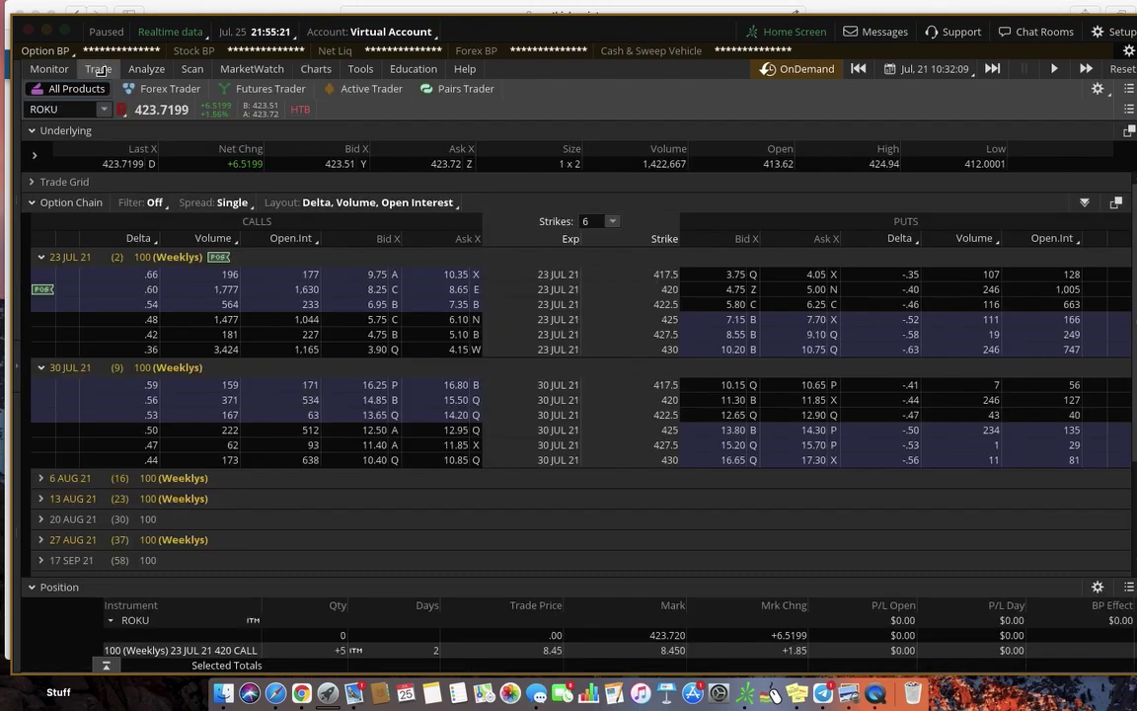
Copy the .ROKU210723C420 symbol from the 23 JUL 21 420 call row.
{"action": "right_click", "coordinate": [467, 291]}
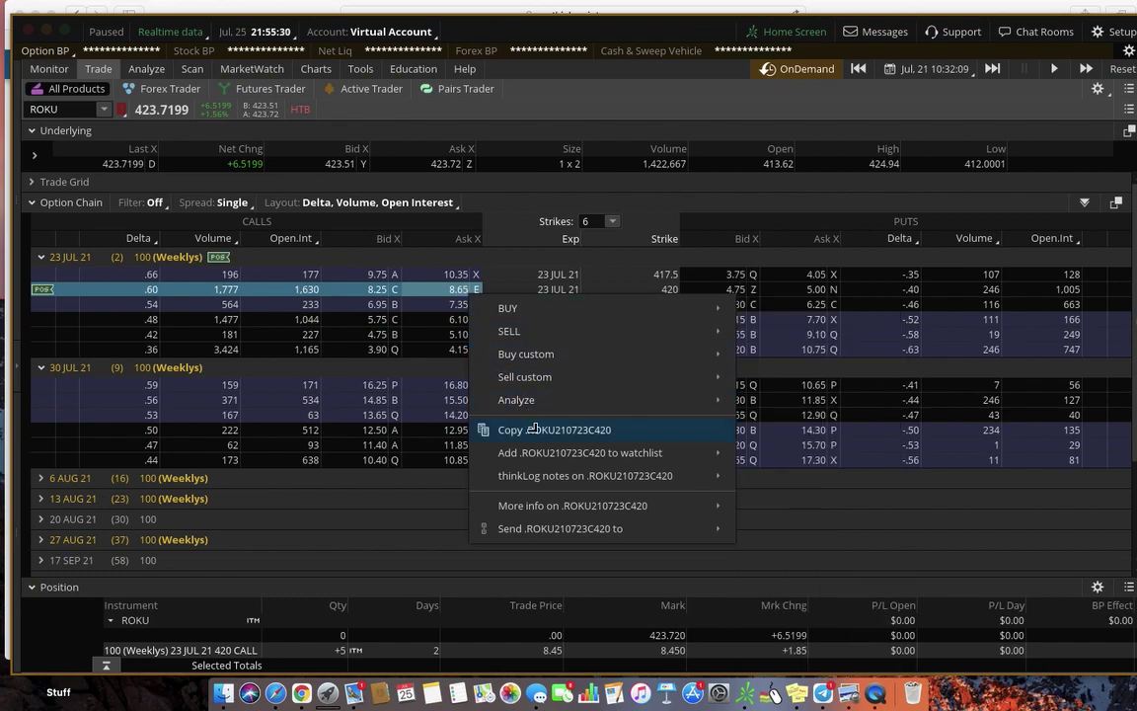
{"action": "mouse_move", "coordinate": [553, 523]}
{"action": "left_click", "coordinate": [565, 431]}
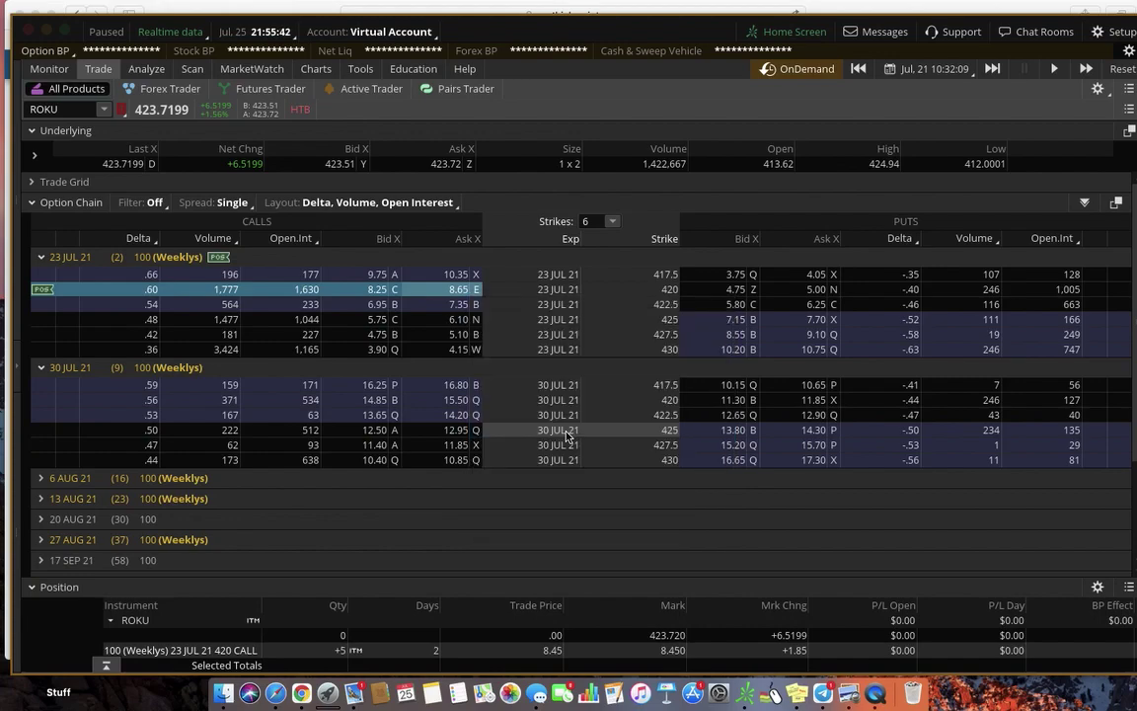
Paste .ROKU210723C420 into the chart's symbol box to load the 420 call.
{"action": "left_click", "coordinate": [316, 68]}
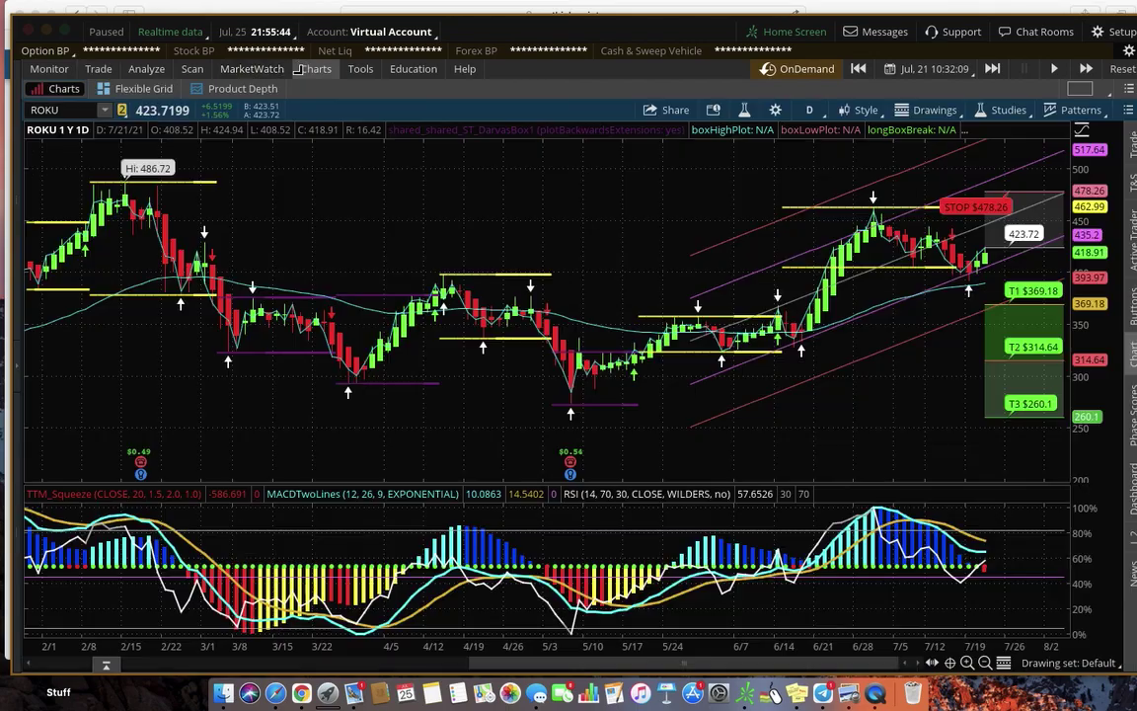
{"action": "left_click", "coordinate": [67, 111]}
{"action": "key", "text": "super+v"}
{"action": "key", "text": "Return"}
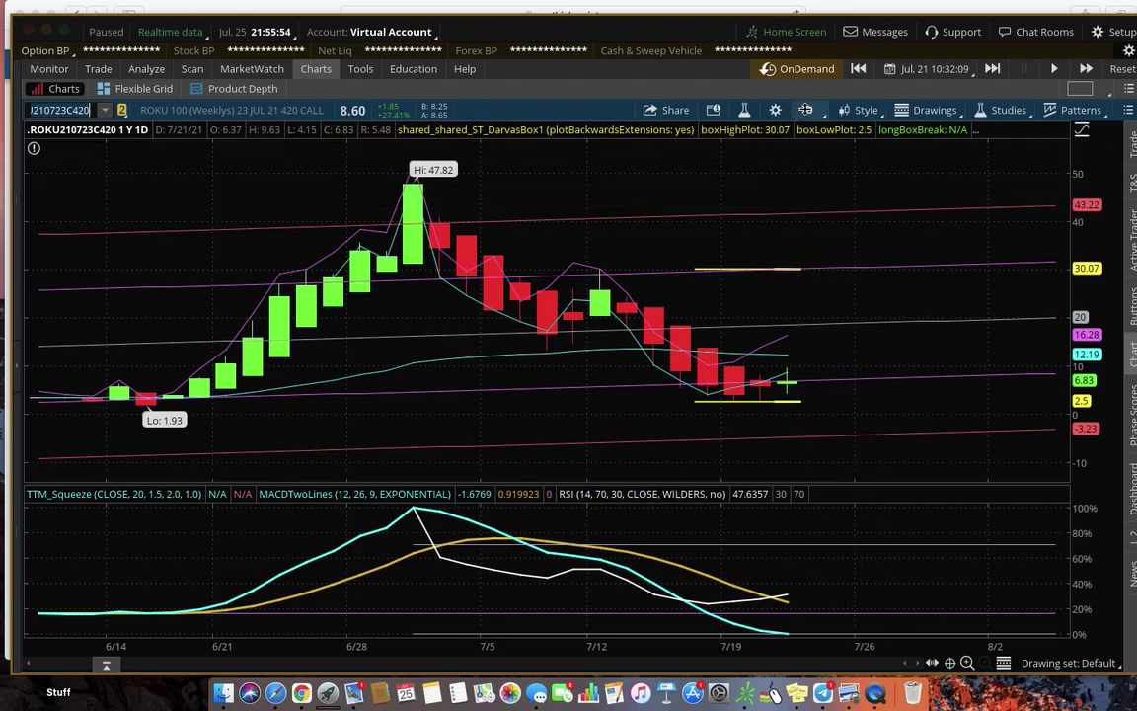
Switch to the 1 D : 1m time frame and zoom in on the one-minute bars.
{"action": "left_click", "coordinate": [807, 110]}
{"action": "left_click", "coordinate": [804, 193]}
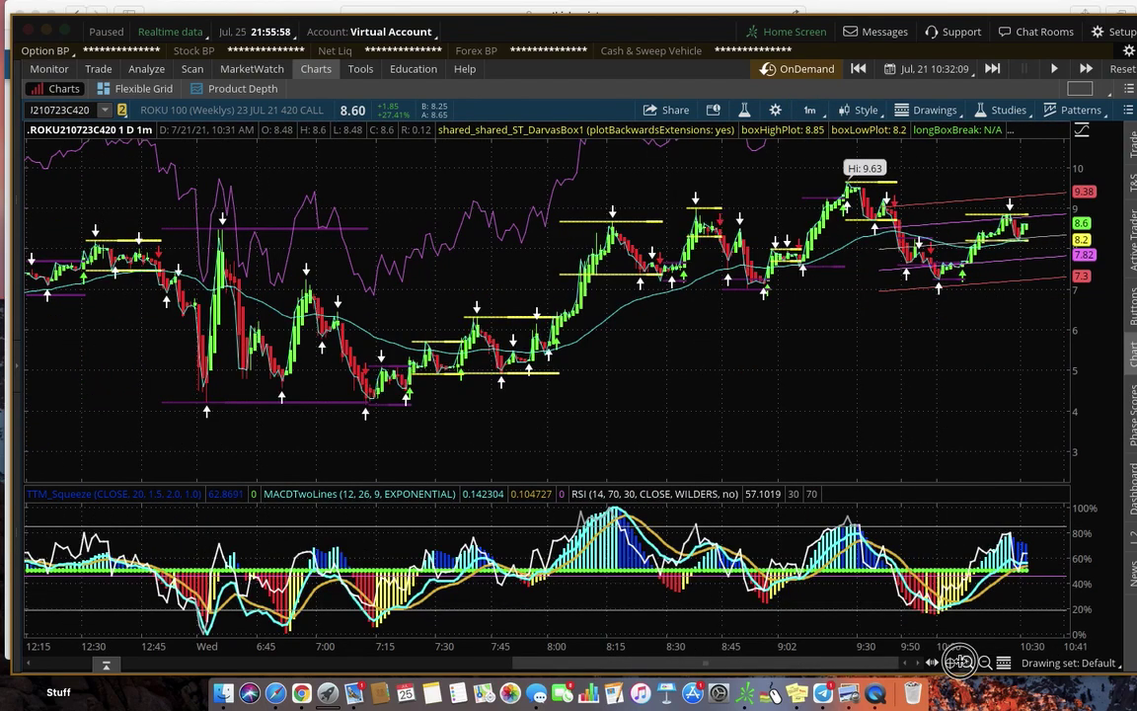
{"action": "left_click", "coordinate": [969, 663]}
{"action": "left_click", "coordinate": [968, 662]}
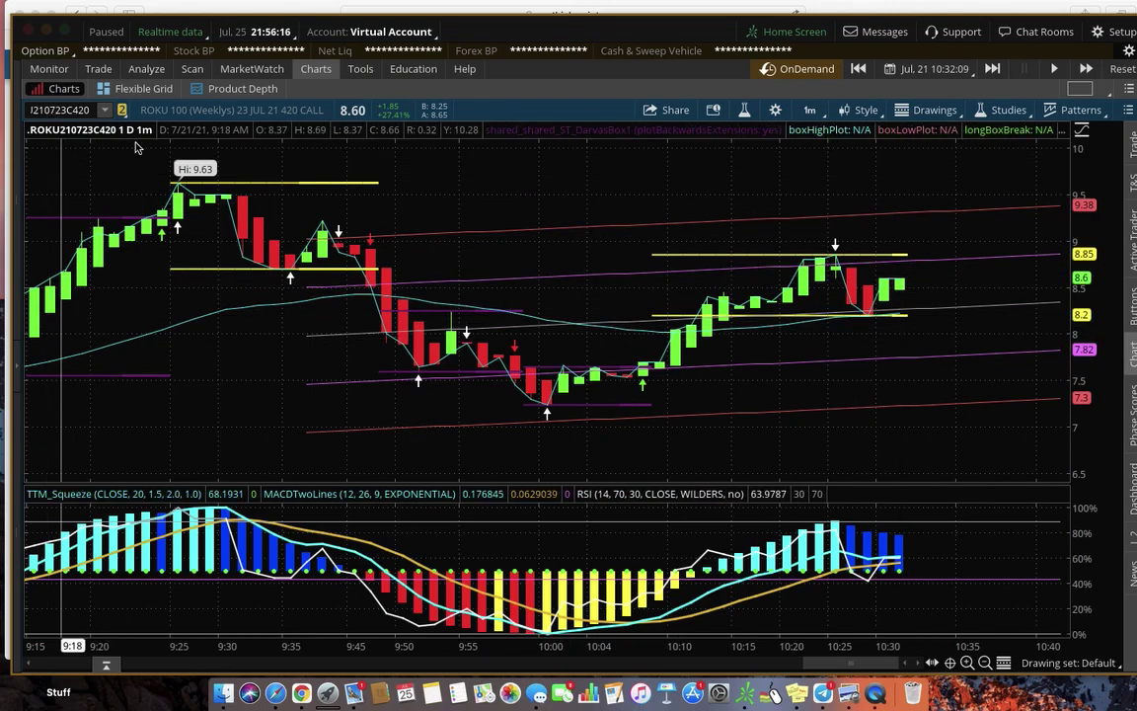
Review the Risk_Reward study settings and close them without changes.
{"action": "left_click", "coordinate": [744, 109]}
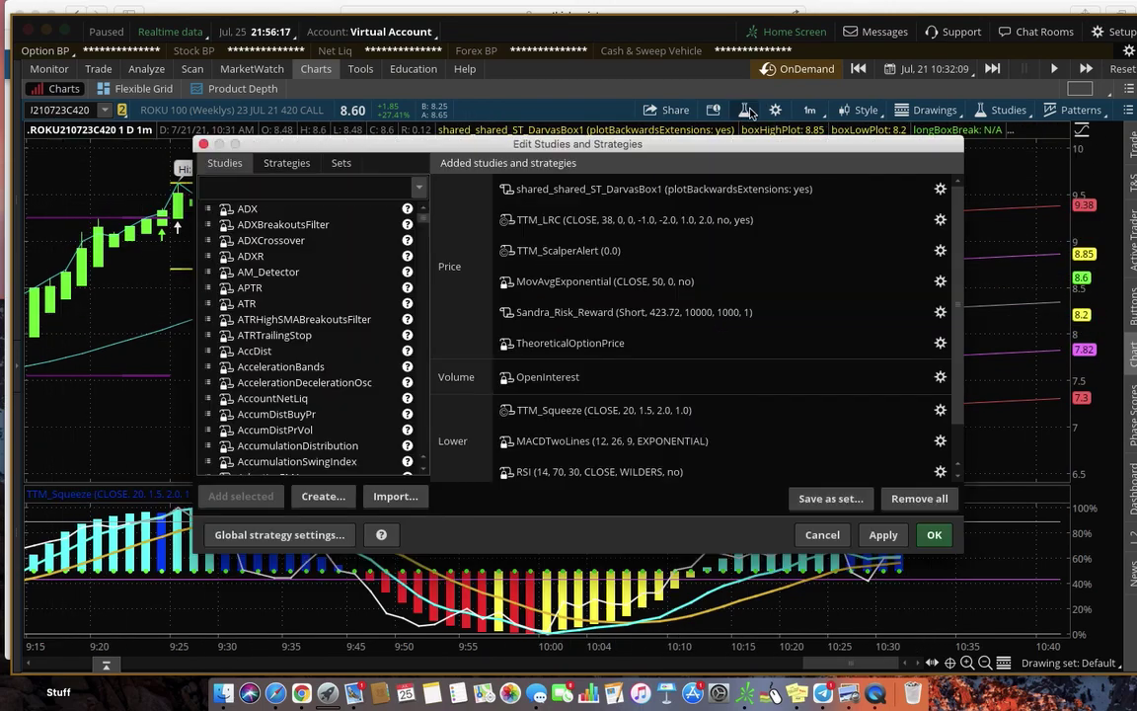
{"action": "left_click", "coordinate": [939, 312]}
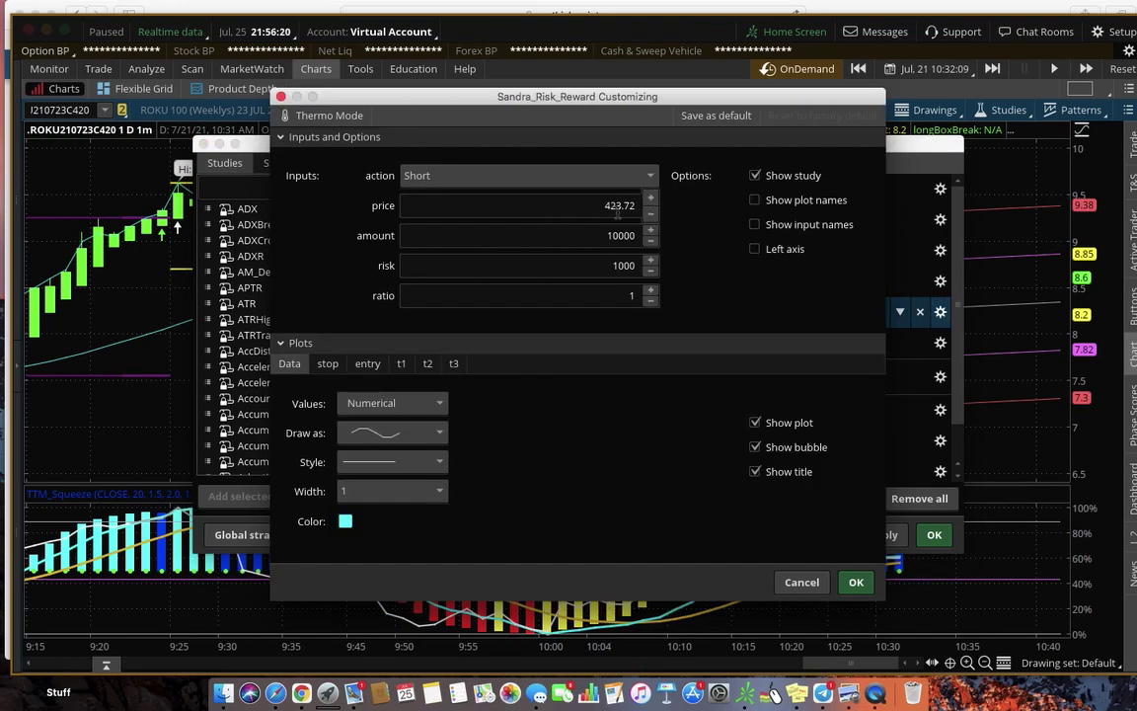
{"action": "left_click", "coordinate": [802, 581]}
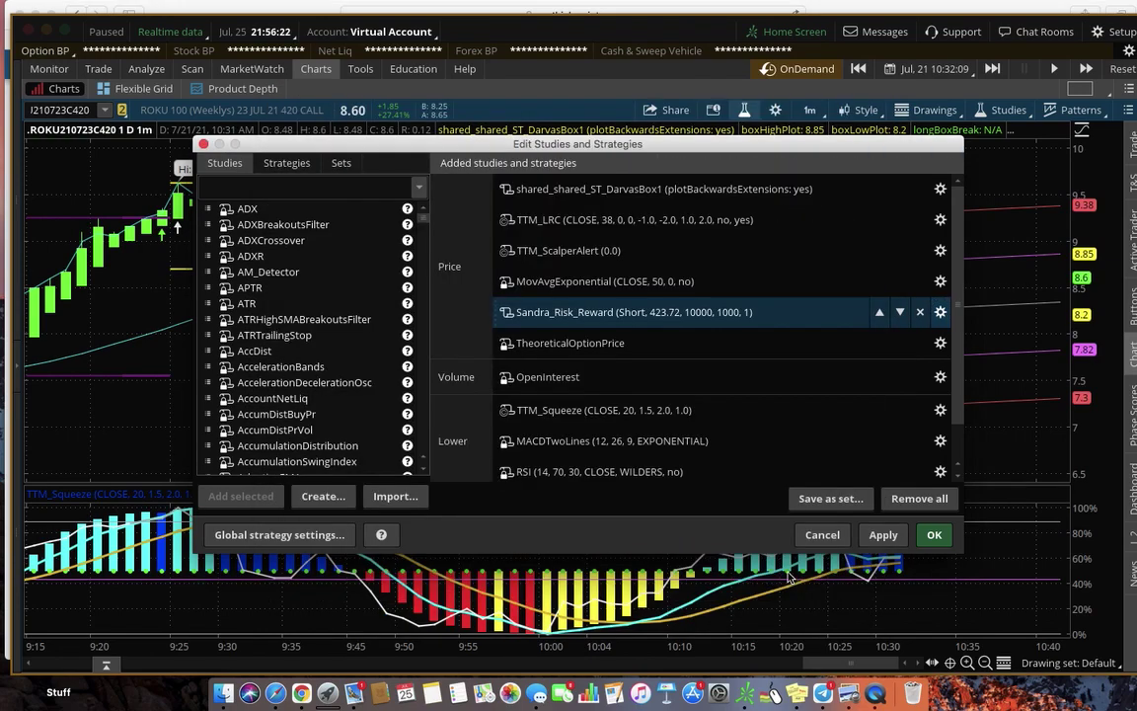
{"action": "left_click", "coordinate": [822, 534]}
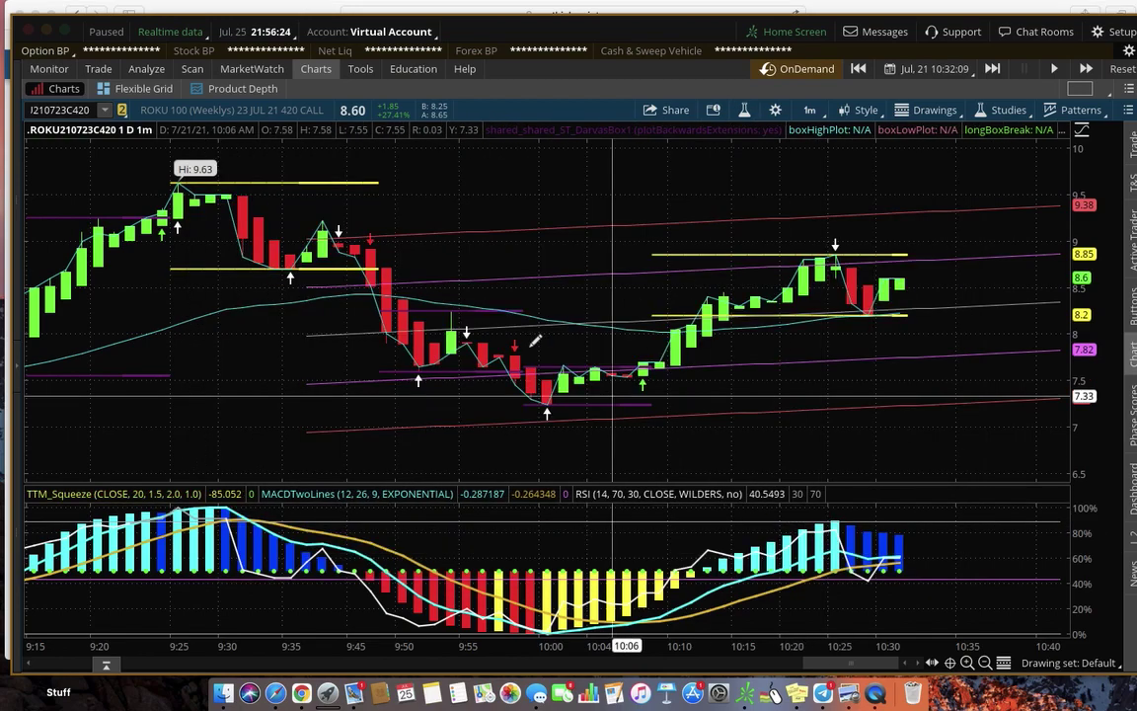
From the option chain, start a buy order for the ROKU 23 JUL 21 420 call.
{"action": "left_click", "coordinate": [99, 68]}
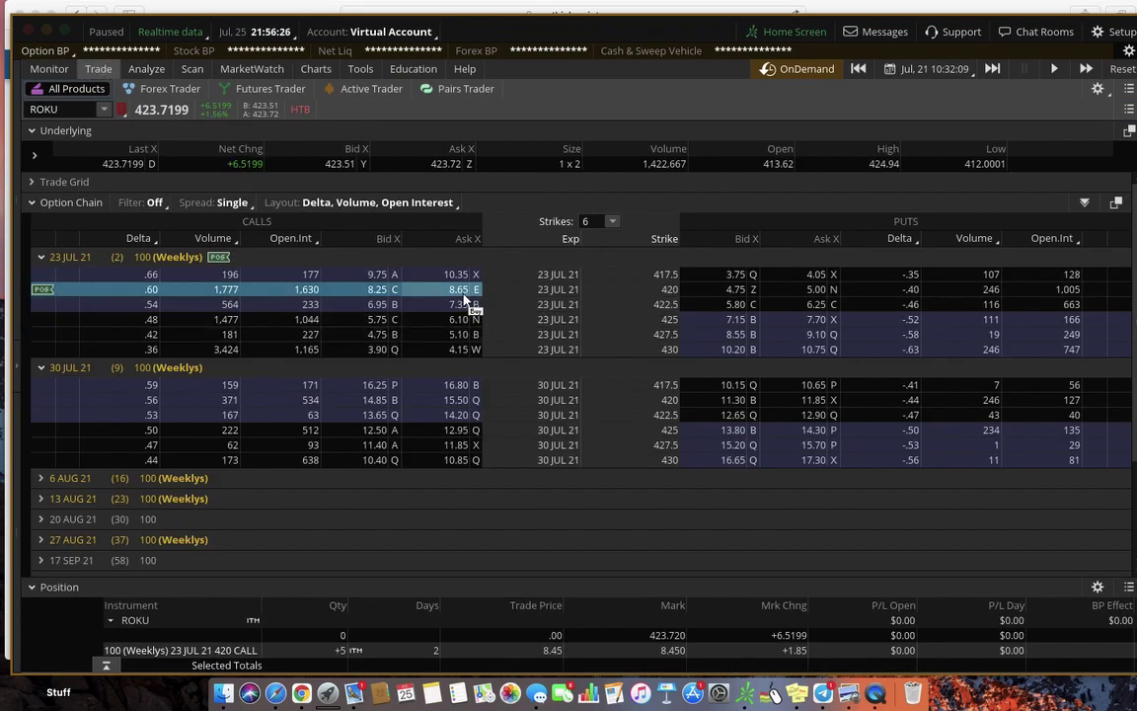
{"action": "right_click", "coordinate": [462, 292]}
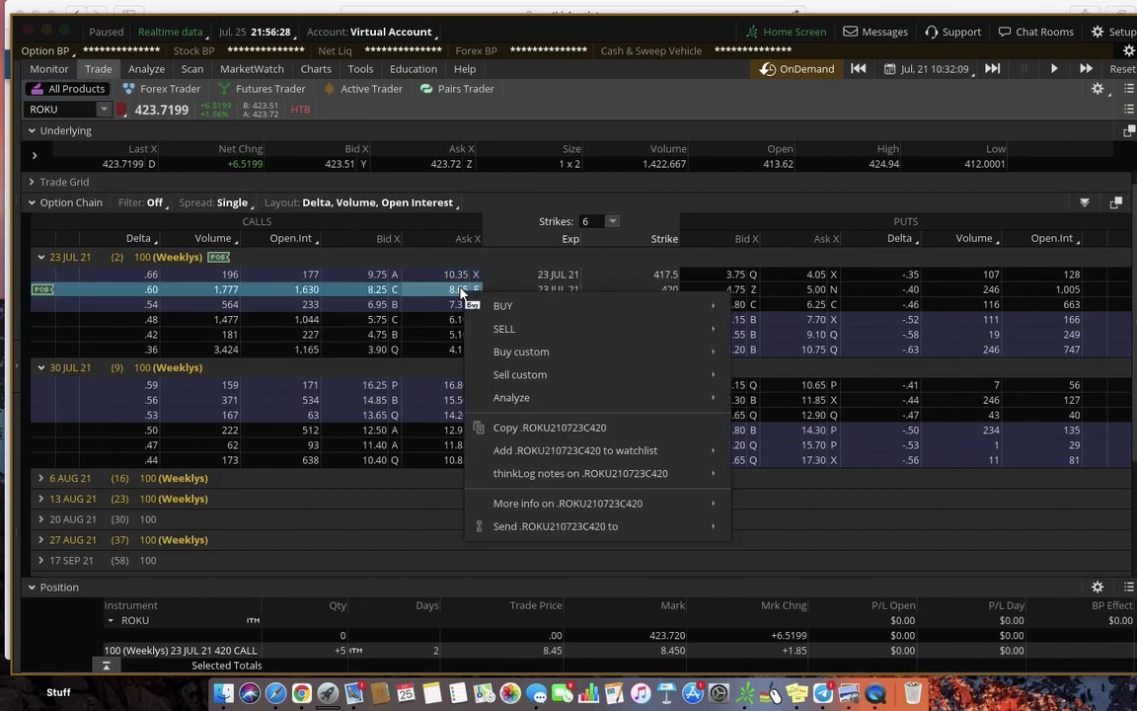
{"action": "mouse_move", "coordinate": [490, 308]}
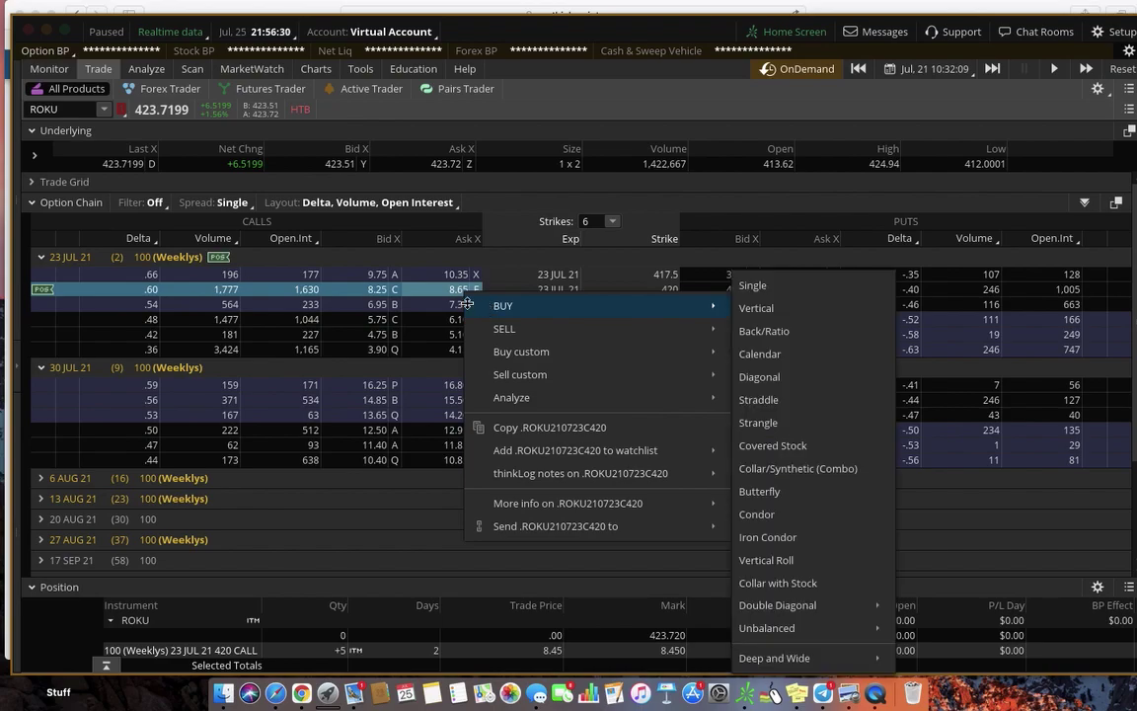
{"action": "right_click", "coordinate": [453, 299]}
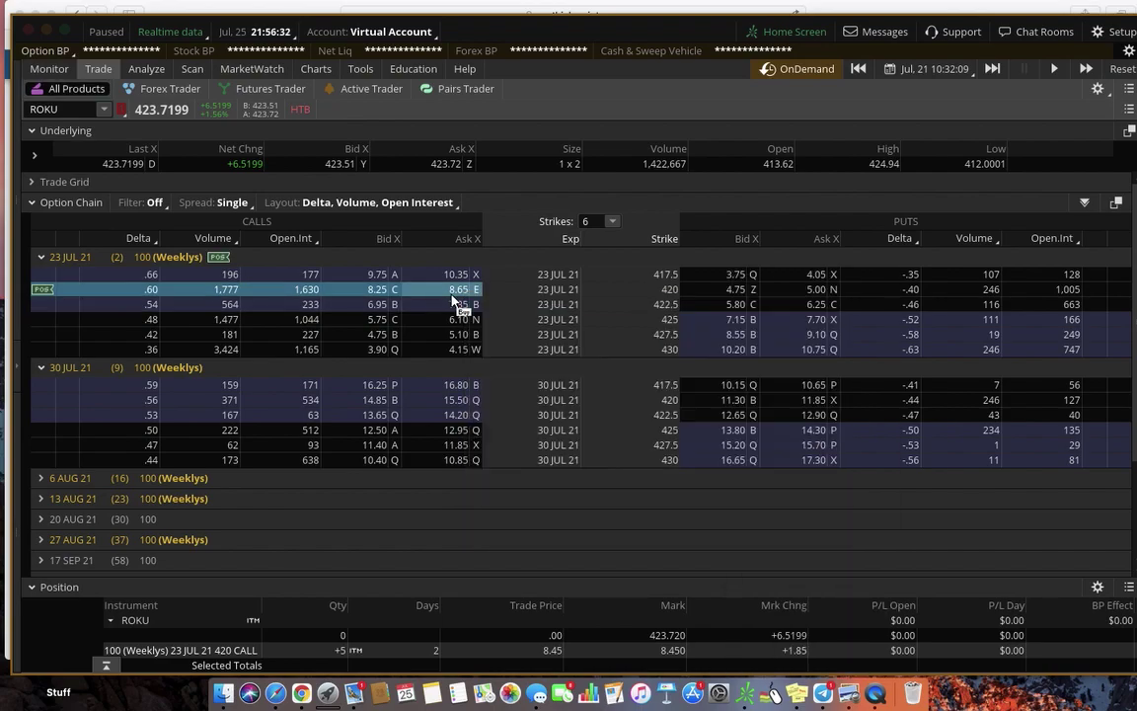
{"action": "left_click", "coordinate": [453, 294]}
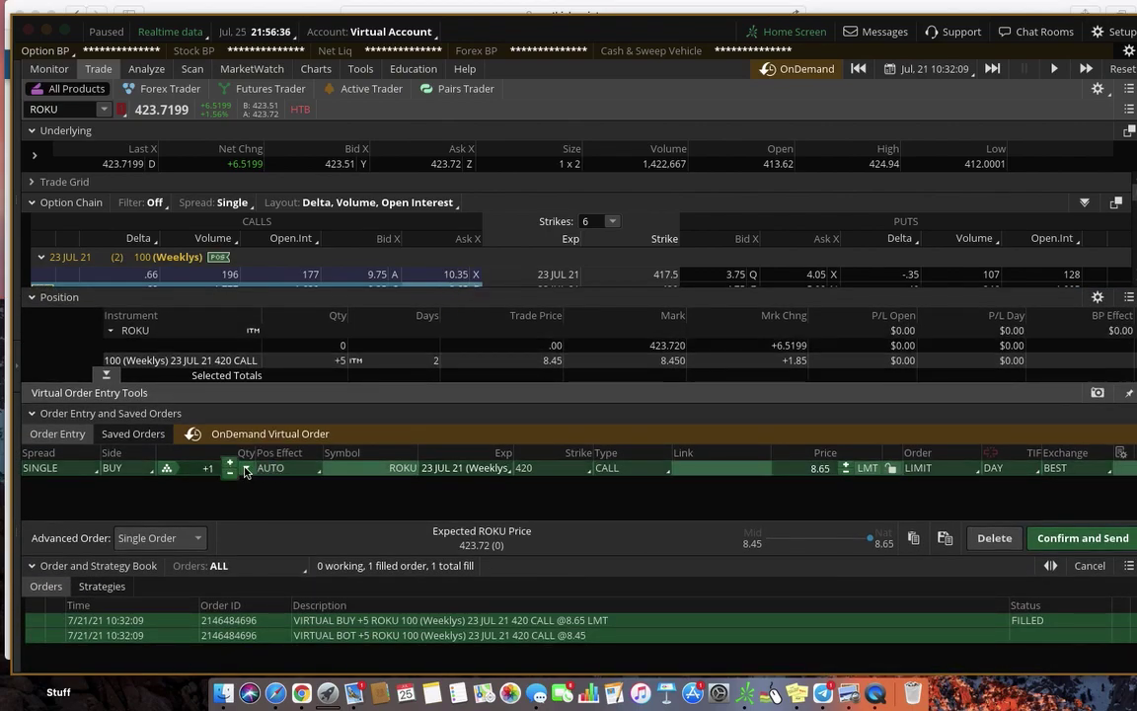
Set the quantity to 5 contracts and review the 8.65 limit order confirmation.
{"action": "left_click", "coordinate": [246, 470]}
{"action": "left_click", "coordinate": [225, 537]}
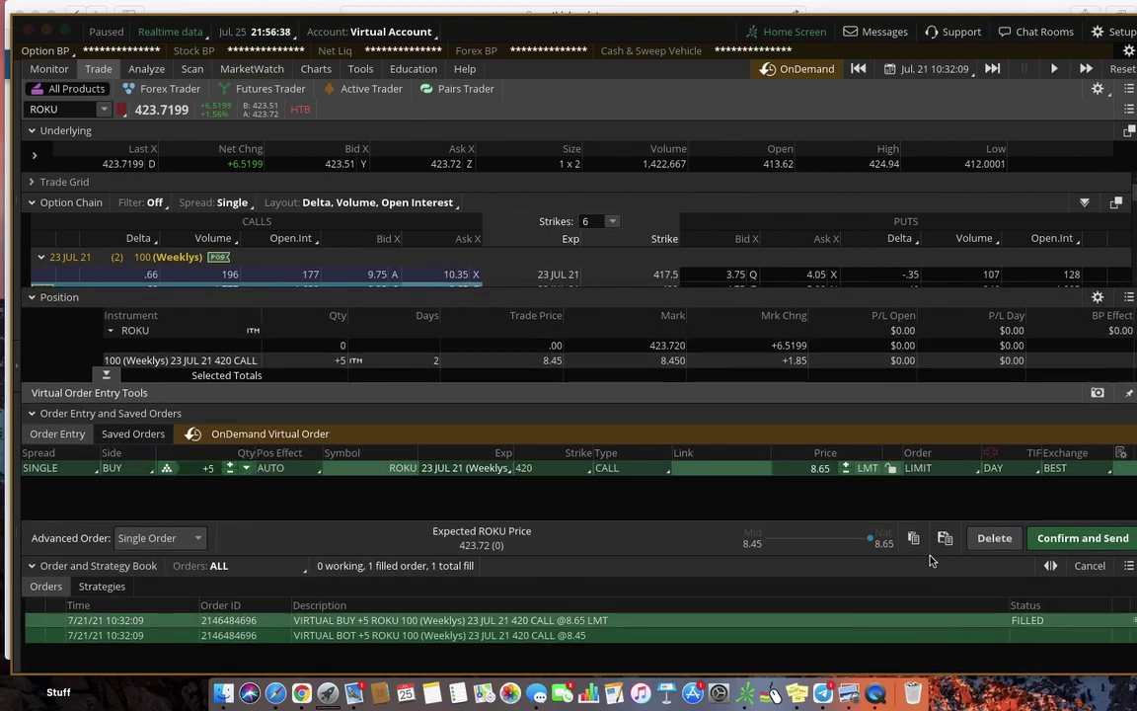
{"action": "left_click", "coordinate": [1060, 546]}
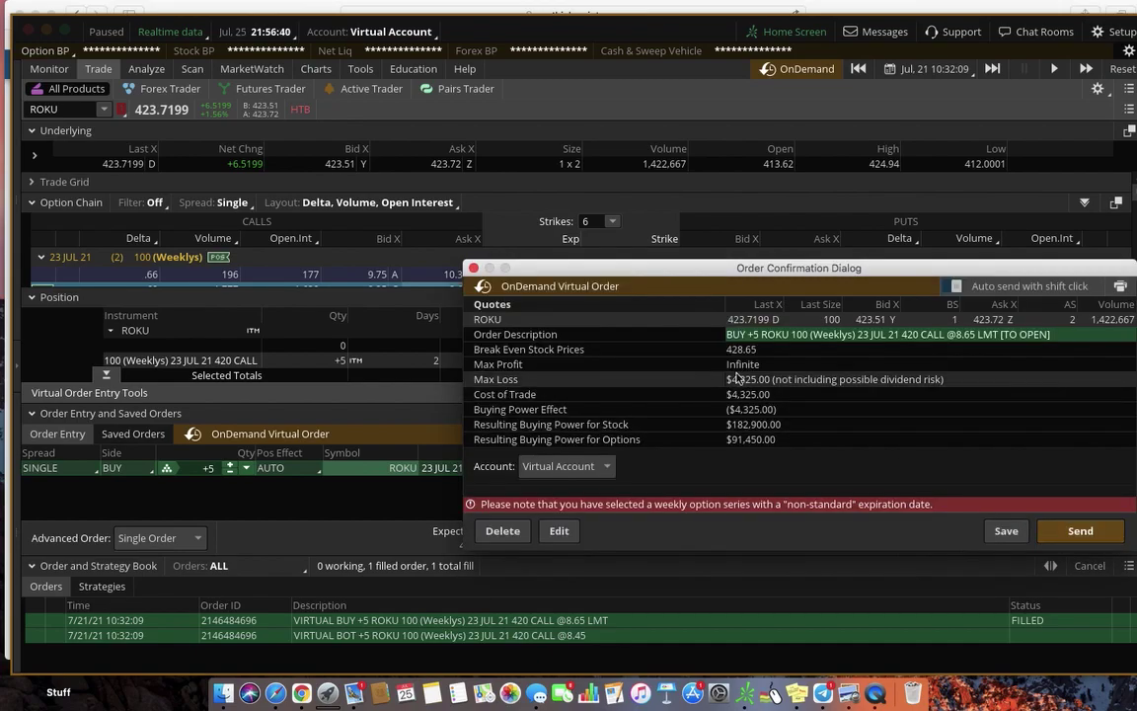
{"action": "left_click", "coordinate": [473, 268]}
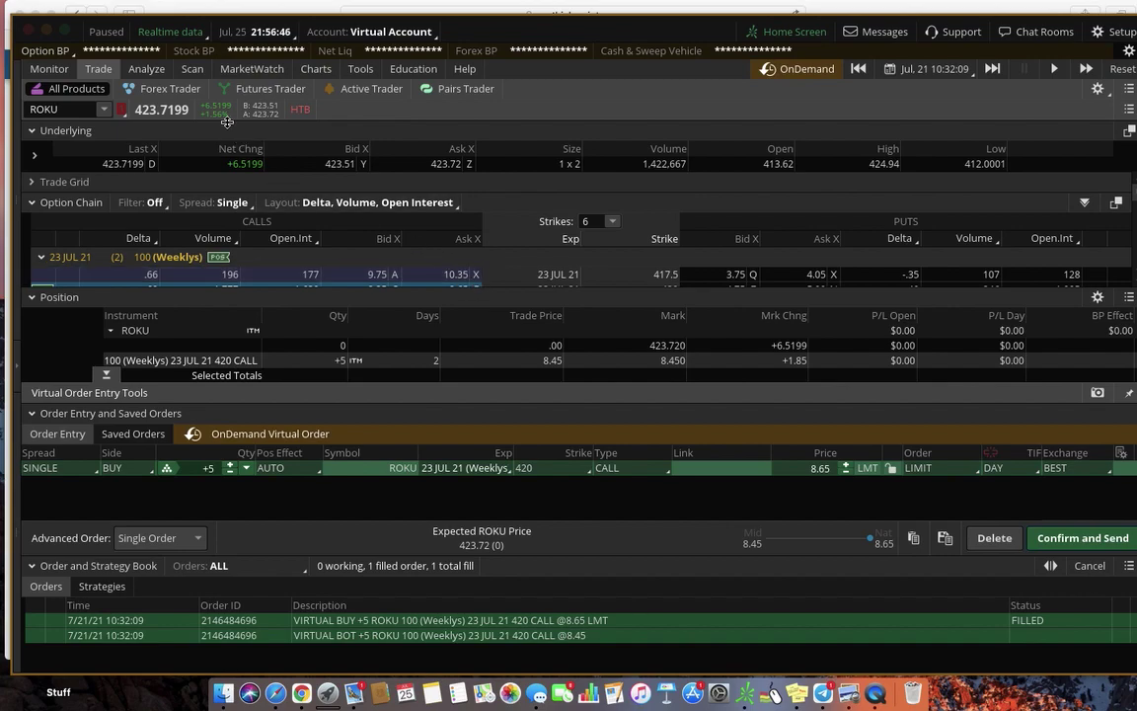
{"action": "mouse_move", "coordinate": [317, 73]}
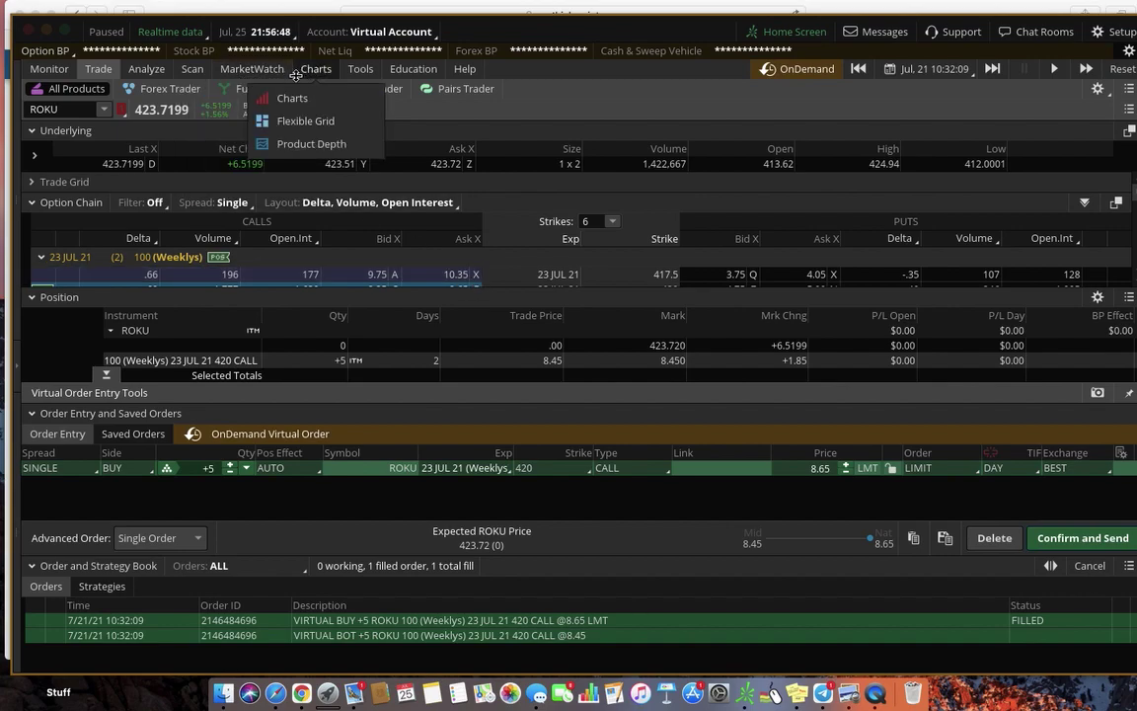
Open the 420 call chart and the Risk_Reward study settings in Edit Studies.
{"action": "left_click", "coordinate": [316, 69]}
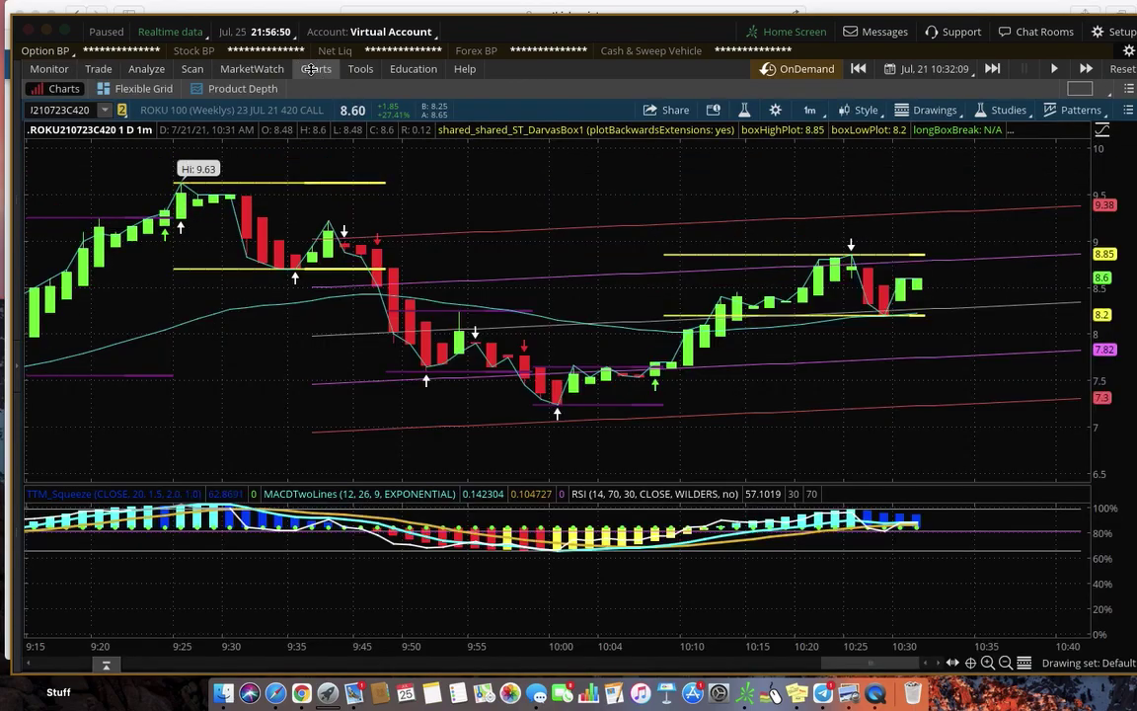
{"action": "left_click", "coordinate": [745, 110]}
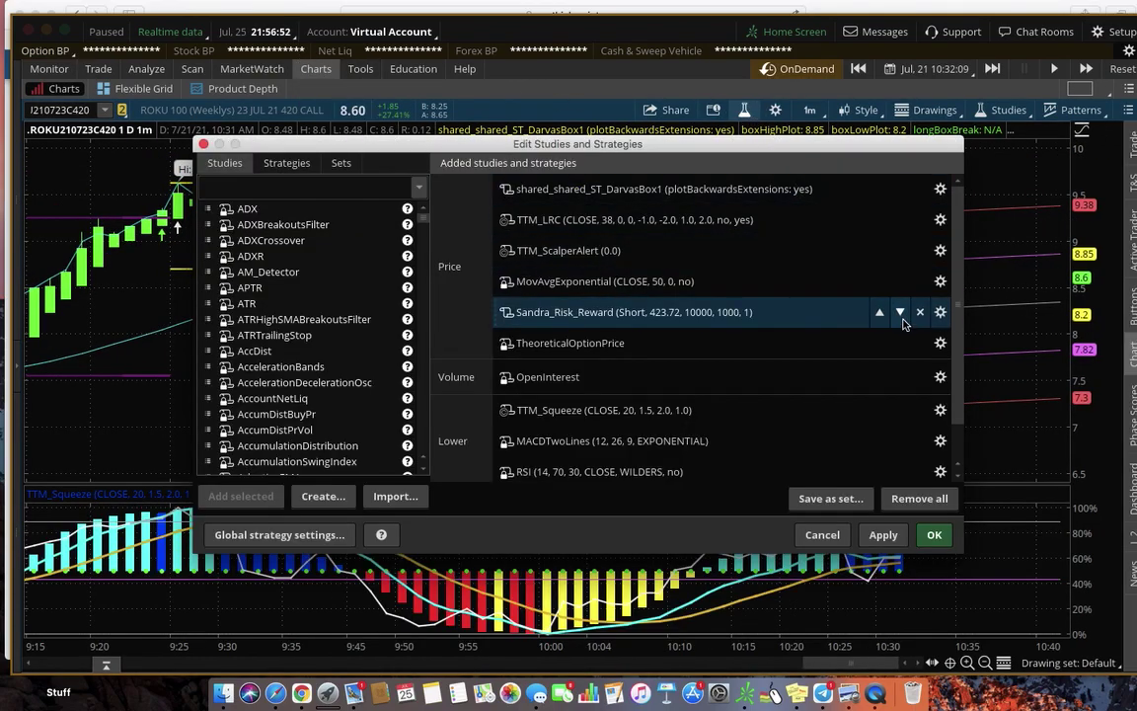
{"action": "left_click", "coordinate": [939, 313]}
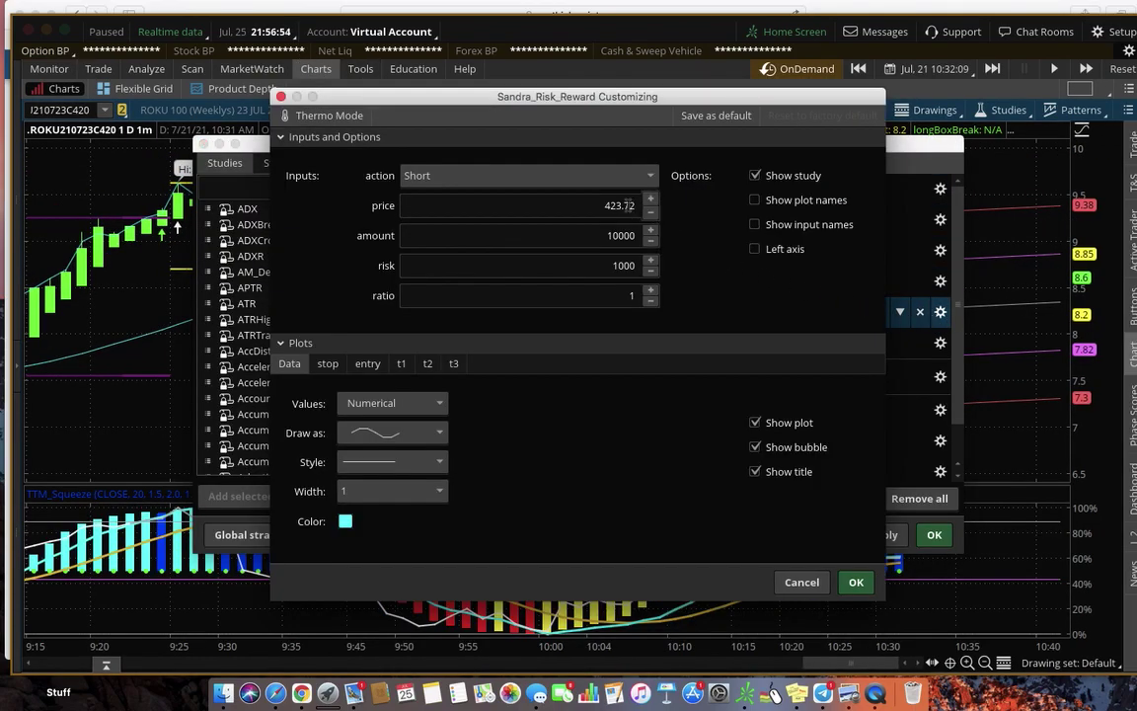
Enter entry price 8.65, amount 4225 and risk 300 in the Risk_Reward study.
{"action": "left_click_drag", "start_coordinate": [609, 206], "coordinate": [644, 211]}
{"action": "type", "text": "8.65"}
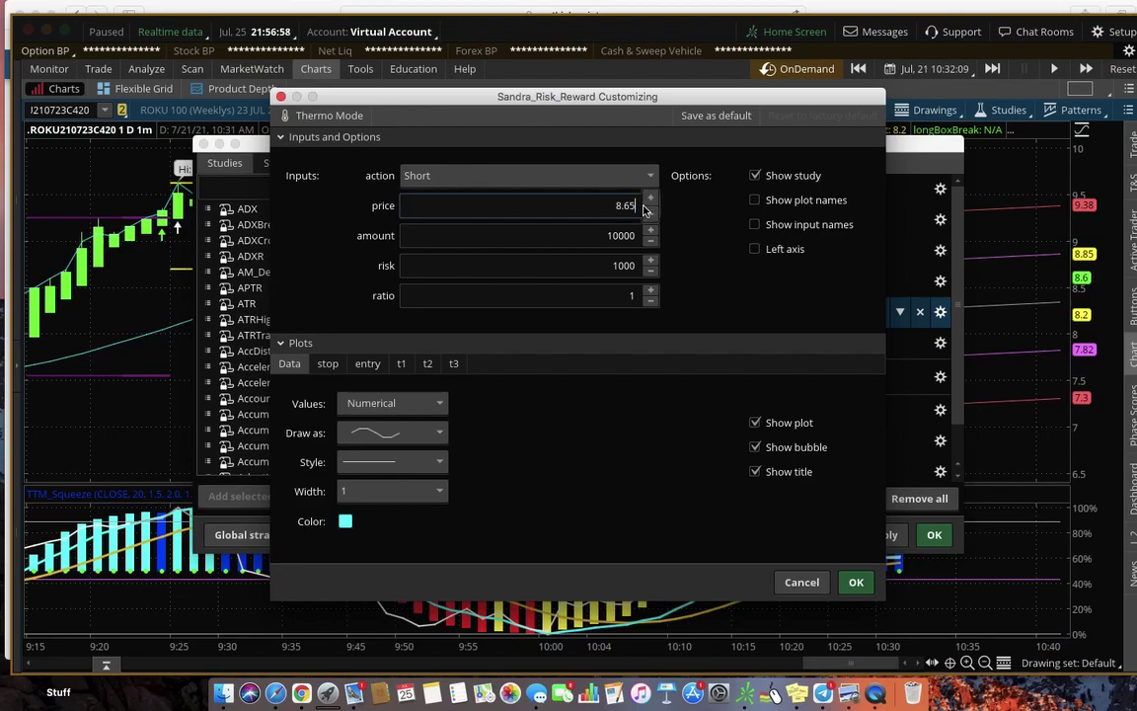
{"action": "key", "text": "Tab"}
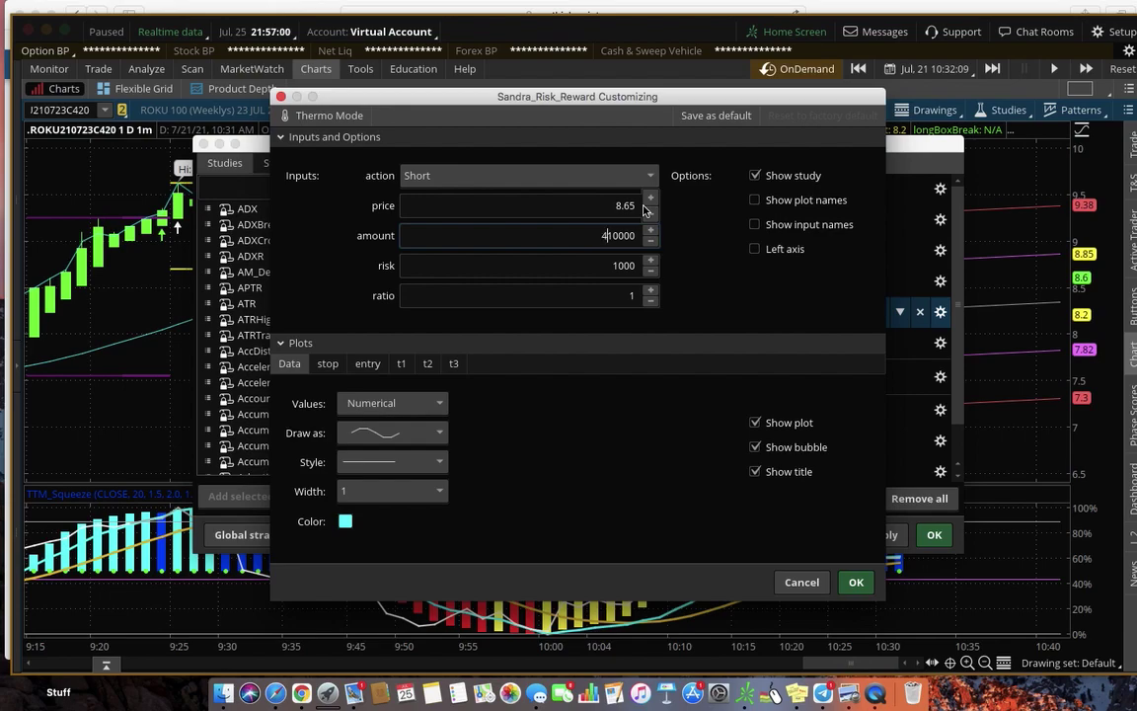
{"action": "key", "text": "Tab"}
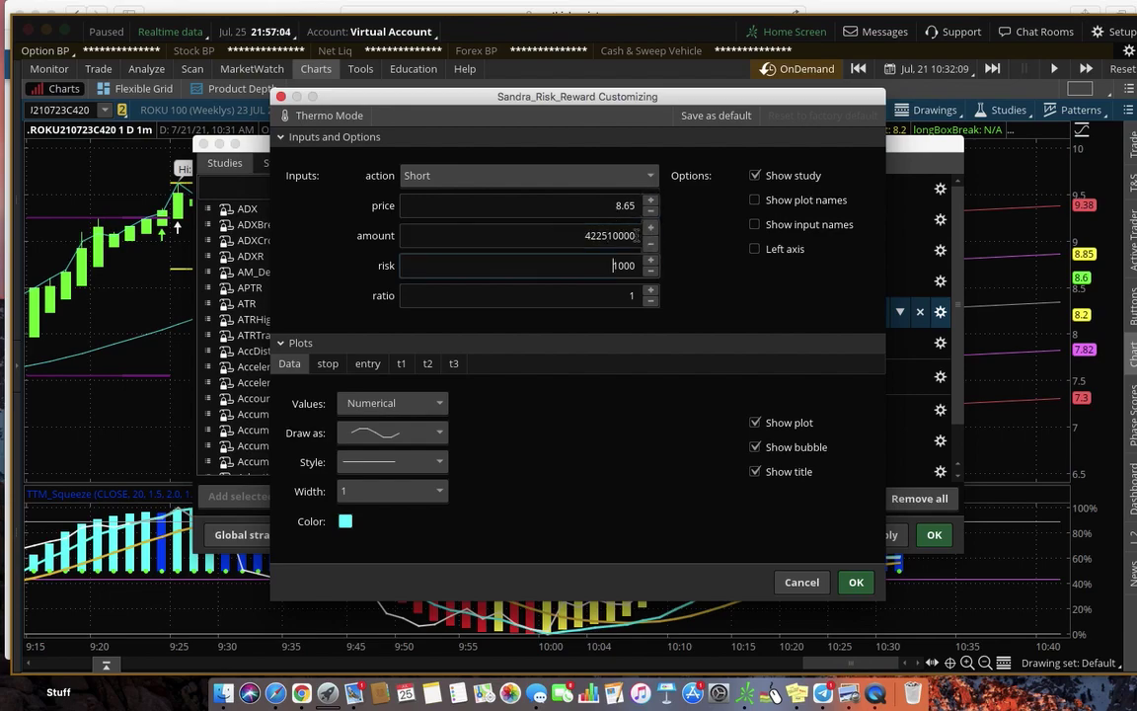
{"action": "left_click", "coordinate": [559, 231]}
{"action": "left_click_drag", "start_coordinate": [559, 231], "coordinate": [665, 237]}
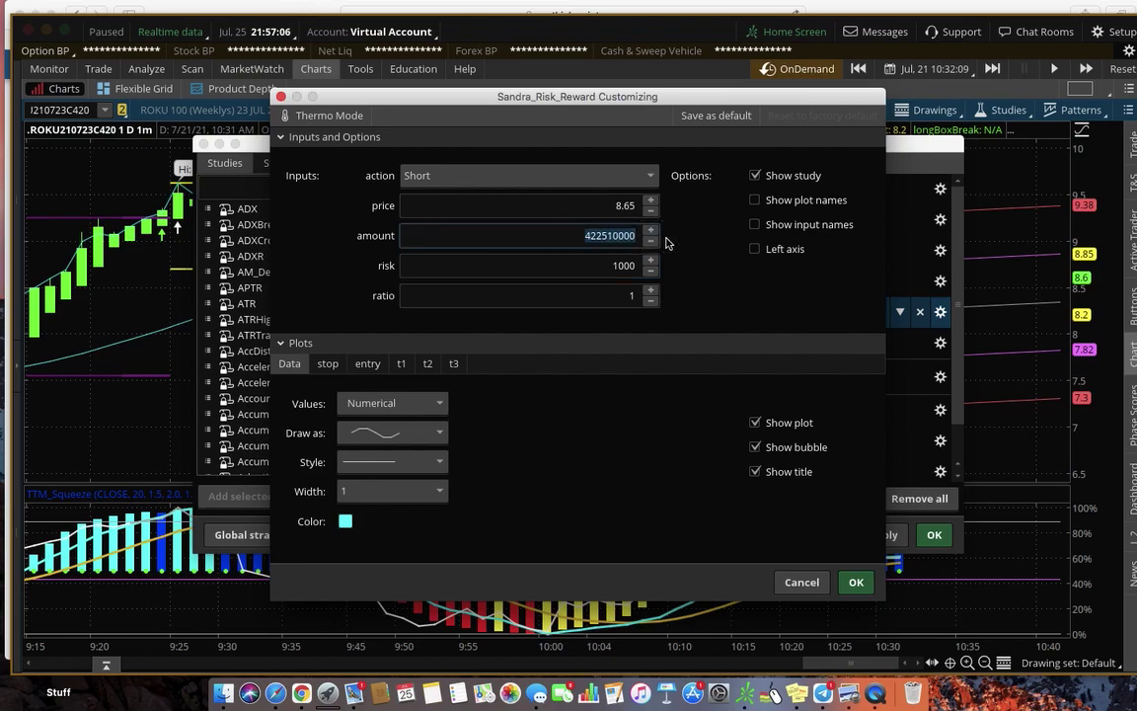
{"action": "type", "text": "4225."}
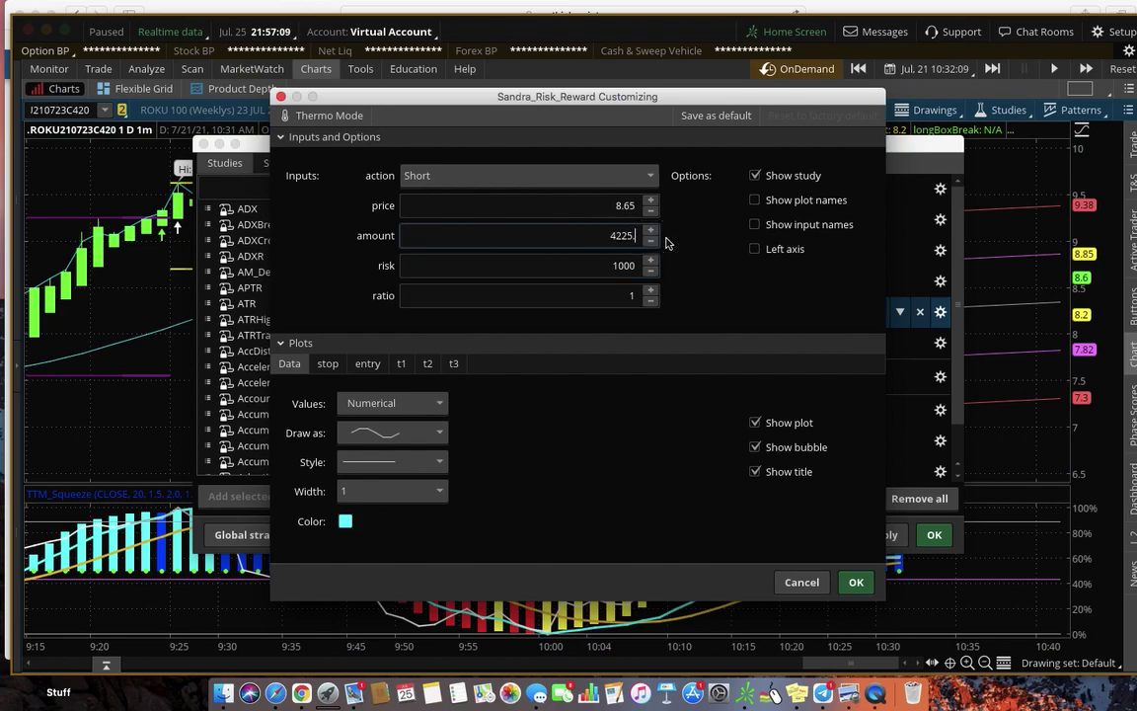
{"action": "key", "text": "Tab"}
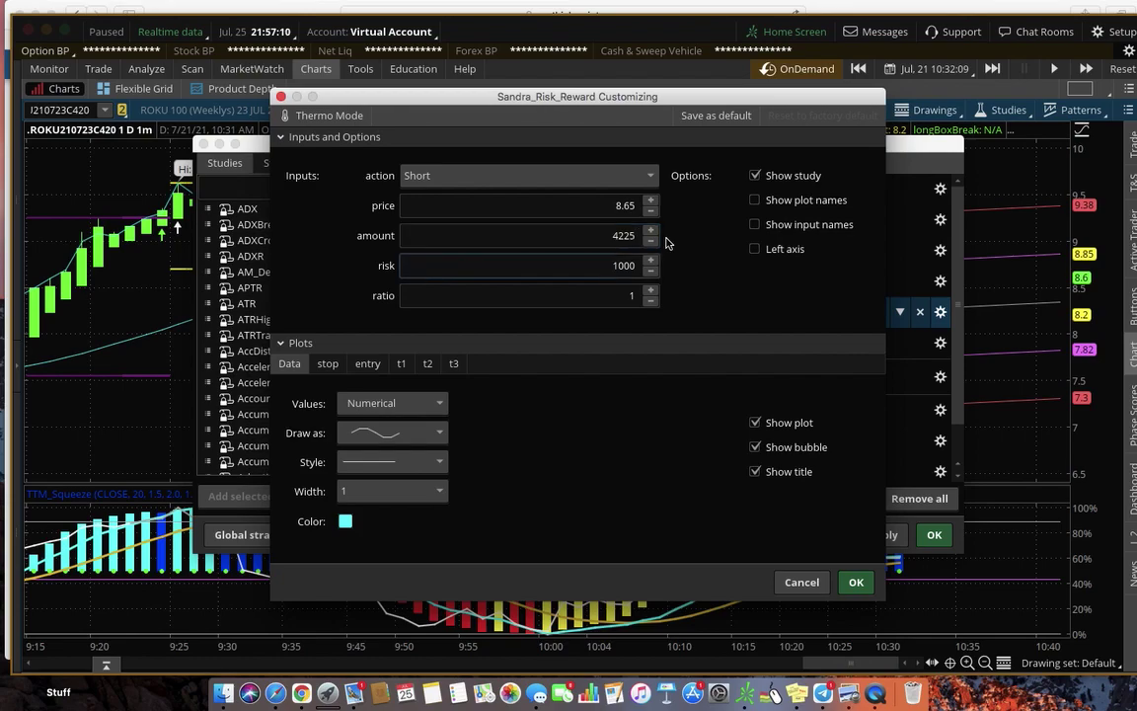
{"action": "left_click_drag", "start_coordinate": [634, 265], "coordinate": [597, 263]}
{"action": "type", "text": "3"}
{"action": "key", "text": "Tab"}
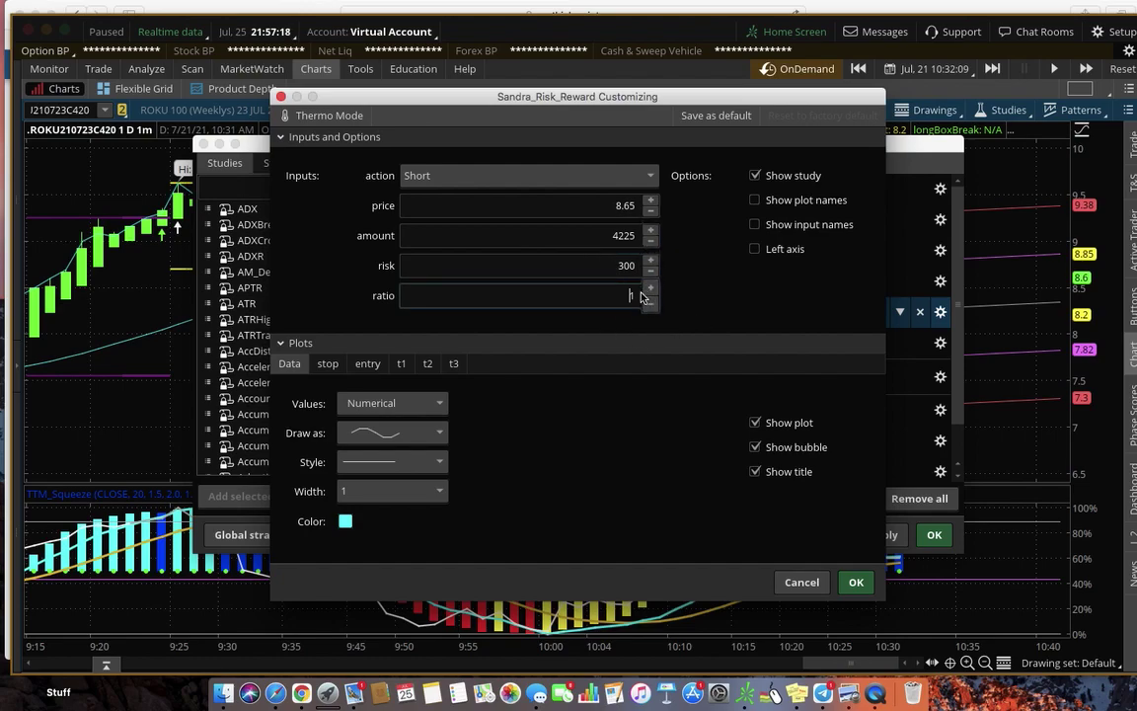
Apply the study to plot a 9.27 stop with 8.03, 7.41, 6.79 targets, then reopen Edit Studies.
{"action": "left_click", "coordinate": [856, 582]}
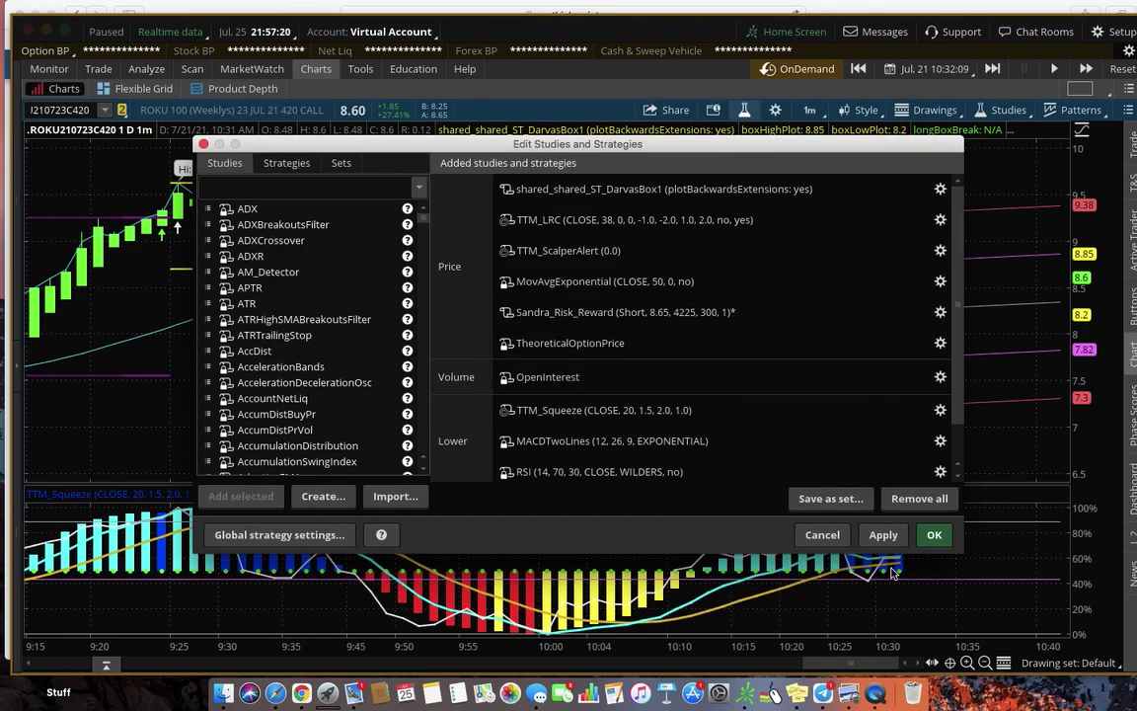
{"action": "left_click", "coordinate": [931, 535]}
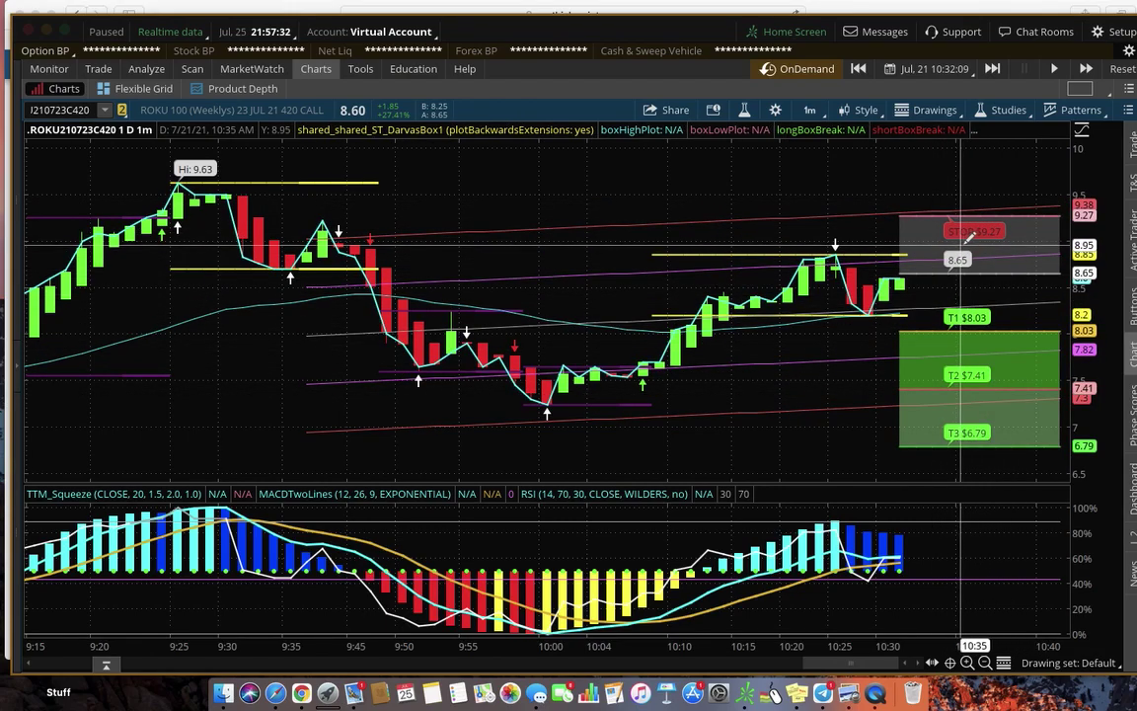
{"action": "left_click", "coordinate": [746, 110]}
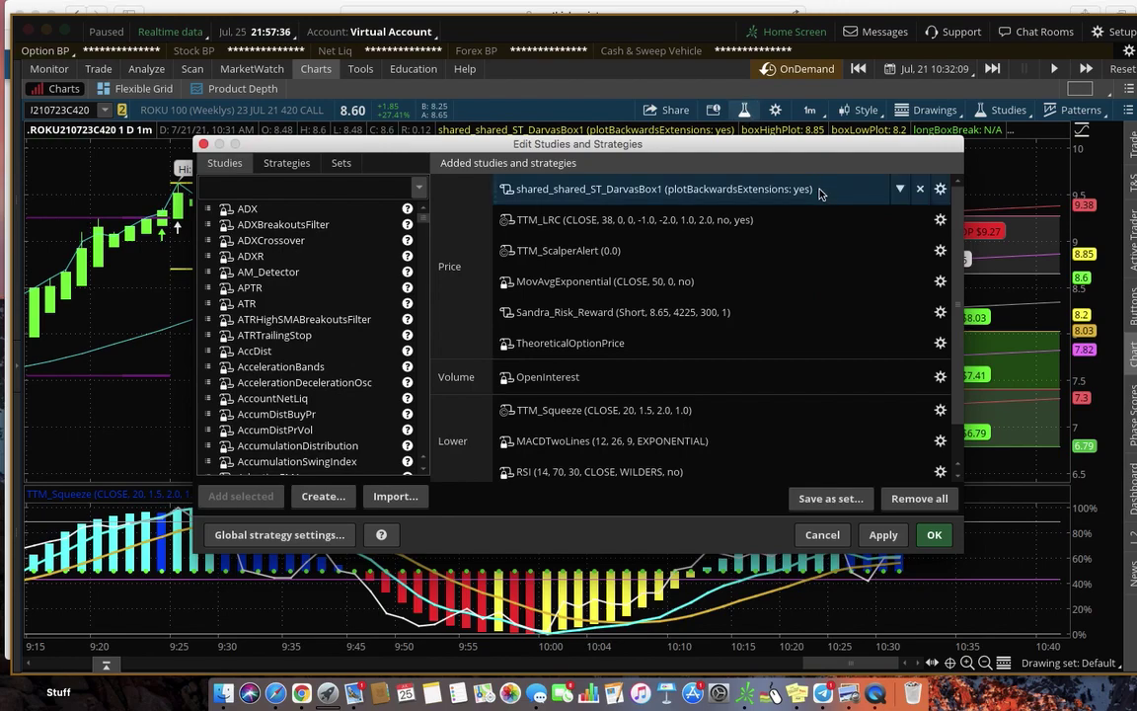
{"action": "mouse_move", "coordinate": [893, 319]}
{"action": "mouse_move", "coordinate": [933, 387]}
{"action": "mouse_move", "coordinate": [900, 422]}
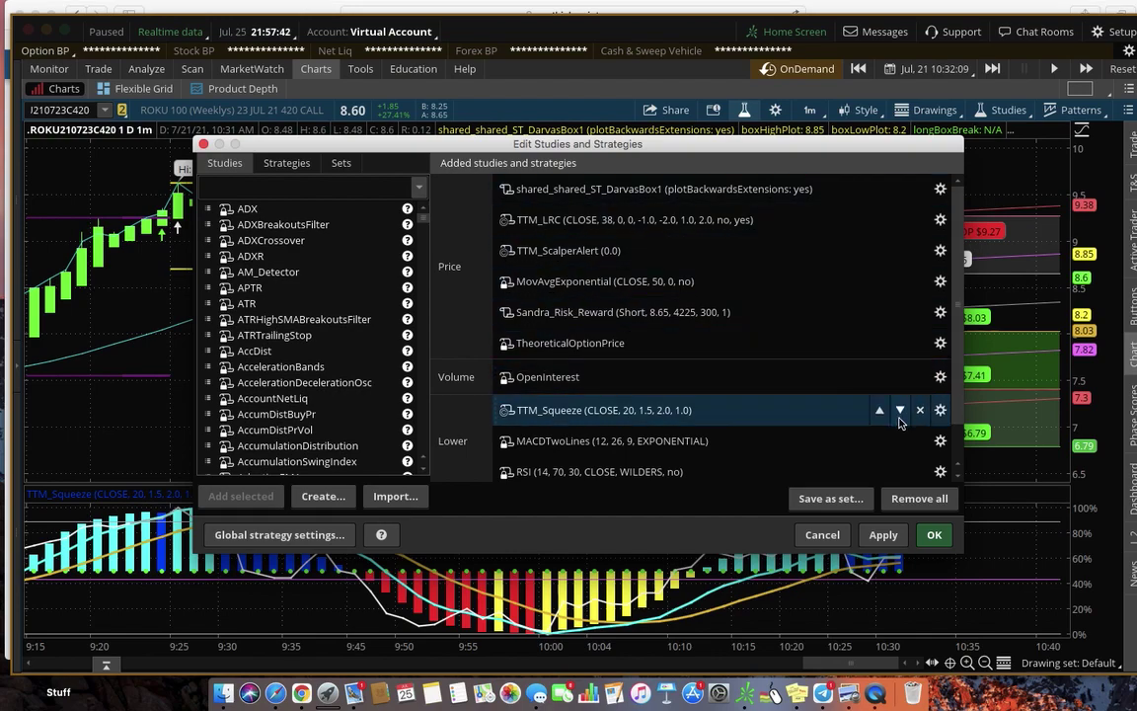
Change the Risk_Reward action from Short to Long, giving an 8.04 stop and 9.26, 9.87 targets.
{"action": "double_click", "coordinate": [834, 310]}
{"action": "left_click", "coordinate": [637, 176]}
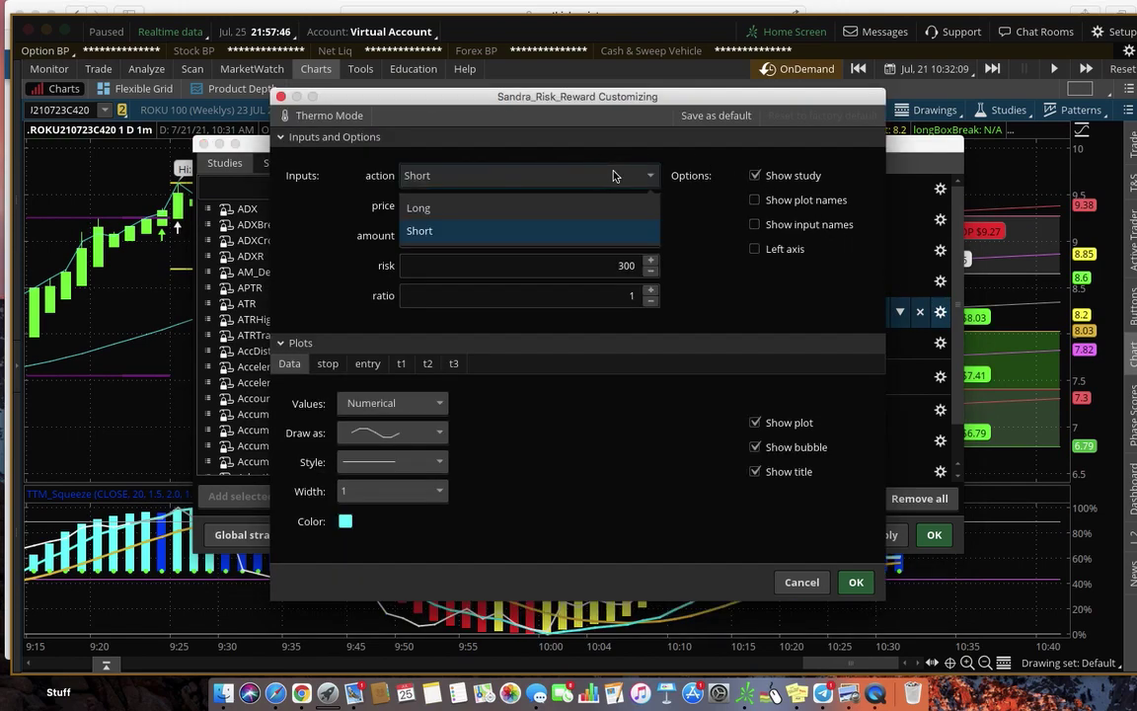
{"action": "left_click", "coordinate": [599, 206]}
{"action": "left_click", "coordinate": [855, 581]}
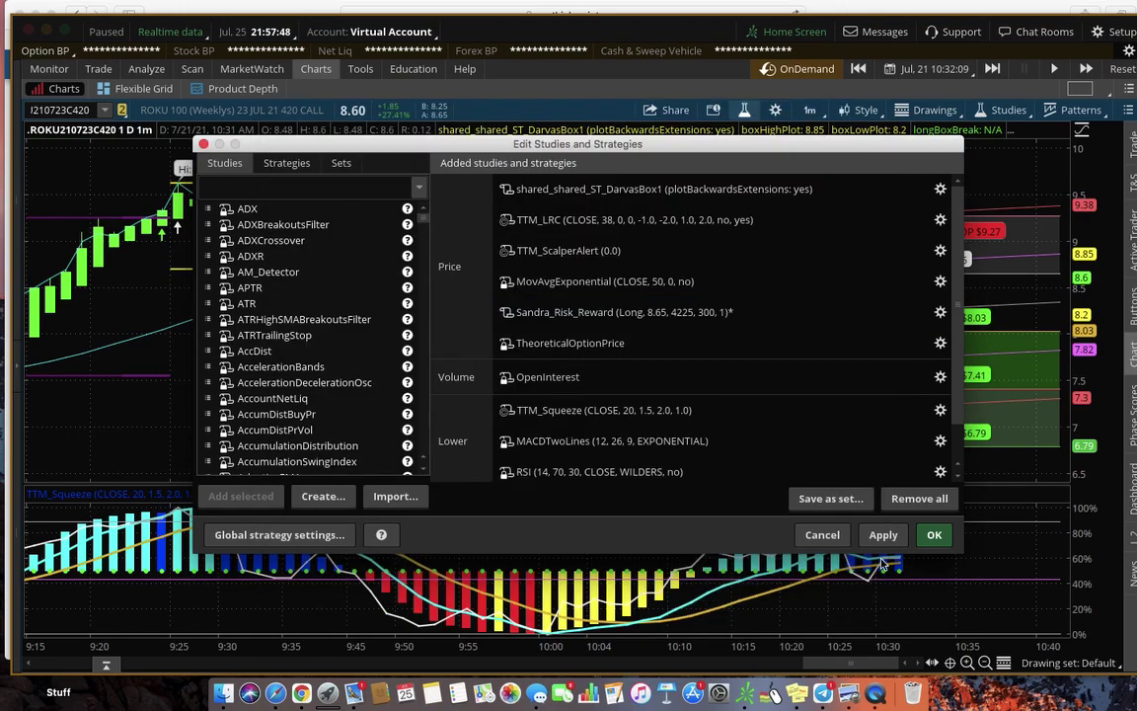
{"action": "left_click", "coordinate": [935, 535]}
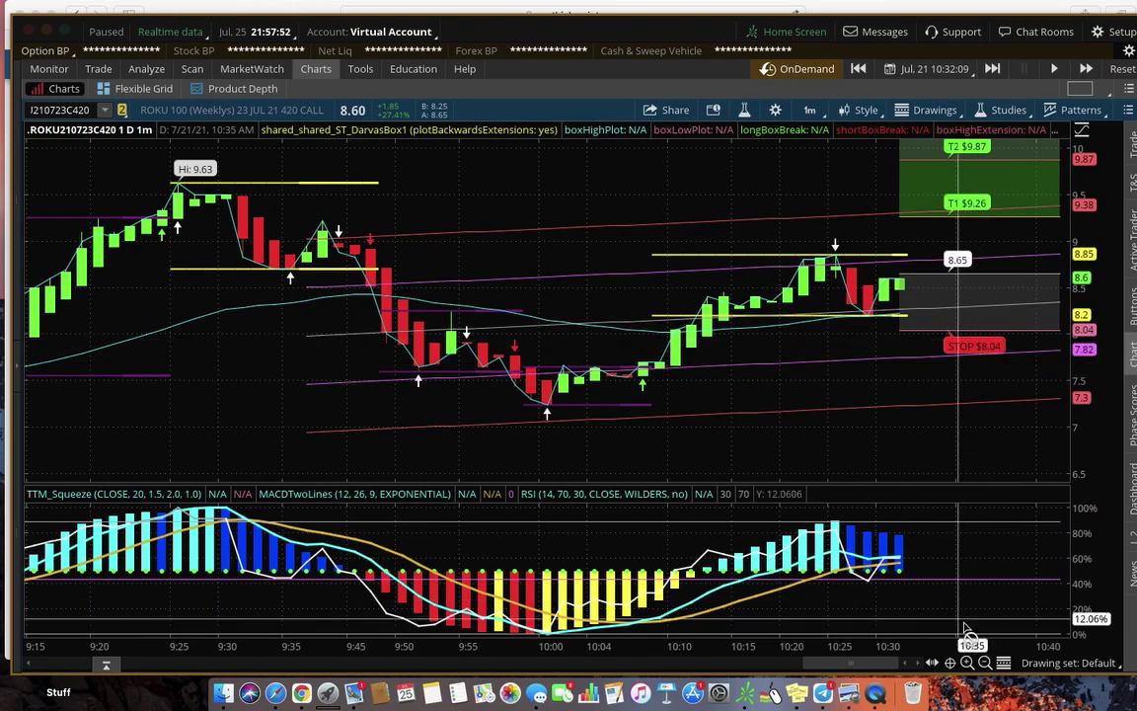
{"action": "left_click", "coordinate": [984, 663]}
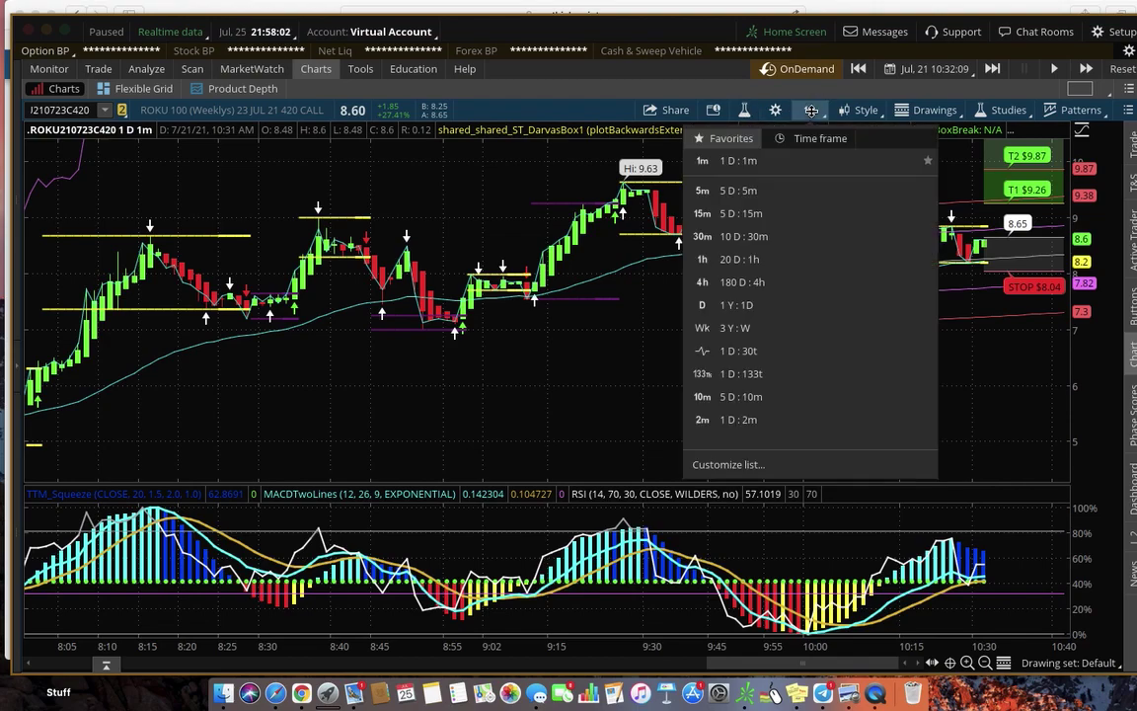
Set the chart to 5 D : 15m and zoom in to reveal the 10.48 third target.
{"action": "left_click", "coordinate": [792, 213]}
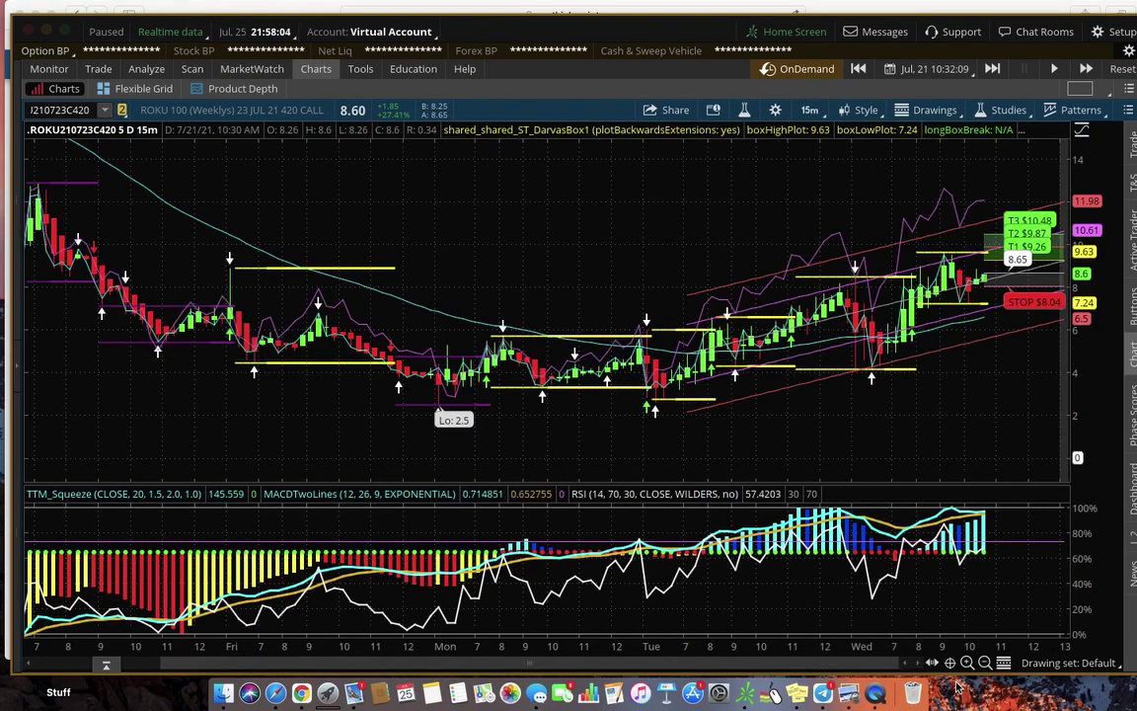
{"action": "left_click", "coordinate": [967, 662]}
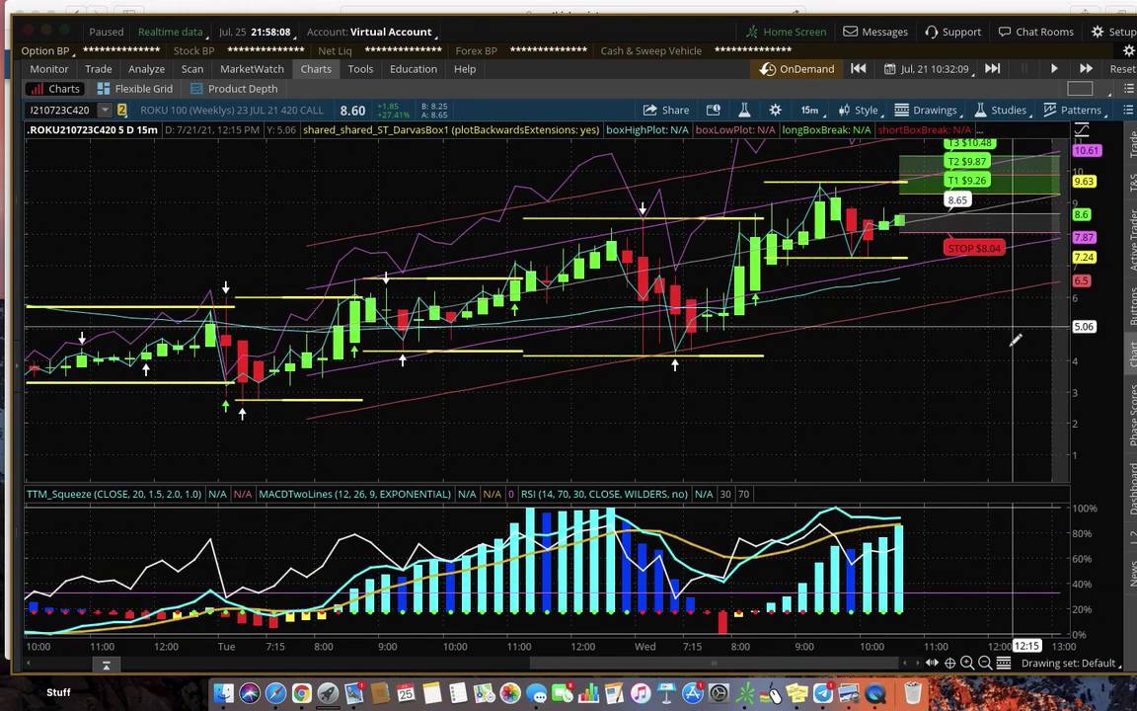
{"action": "mouse_move", "coordinate": [758, 504]}
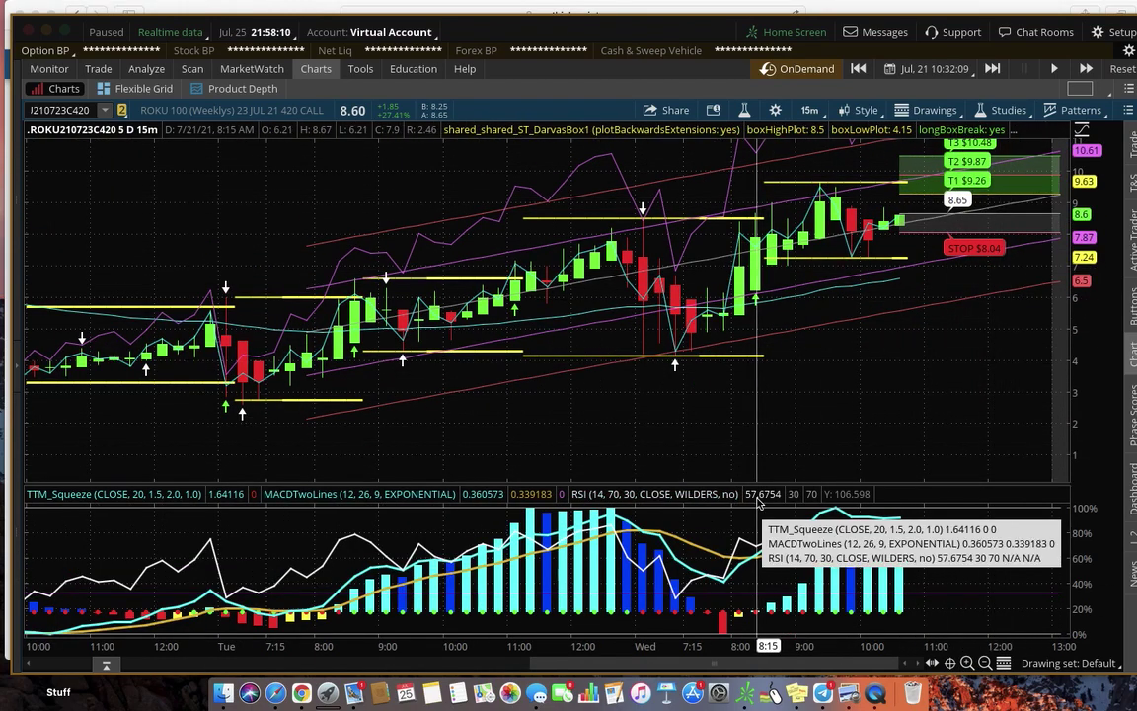